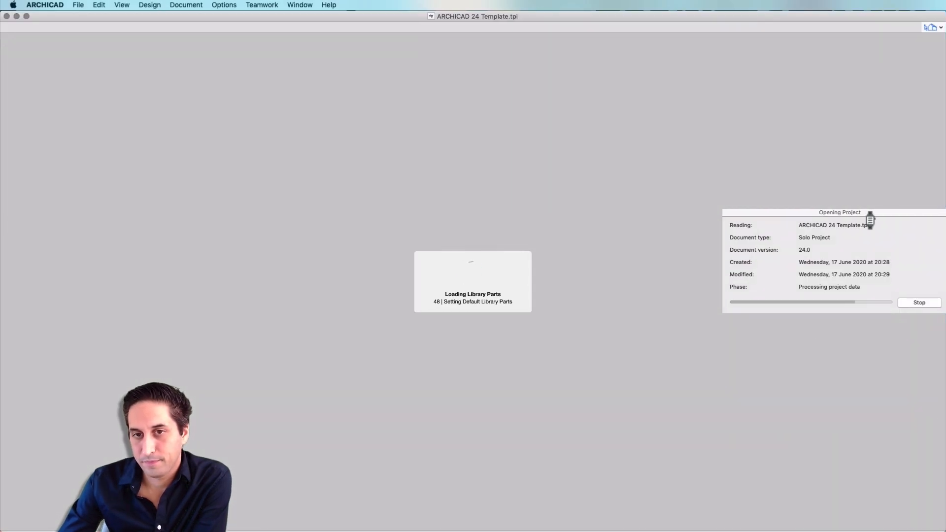
Collapse the toolbox's Viewpoint group and bring the remaining Document tools into view
drag(897, 213, 543, 144)
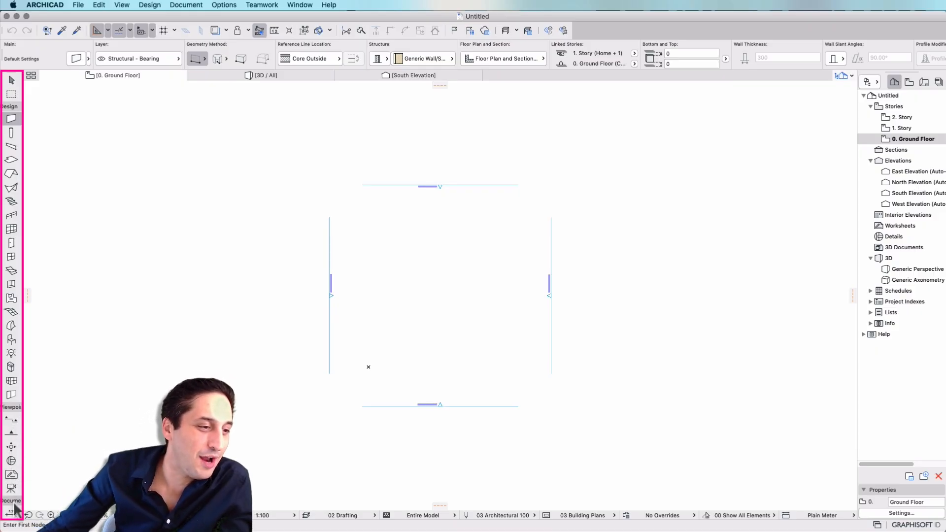
click(13, 409)
scroll(12, 442, down, 3)
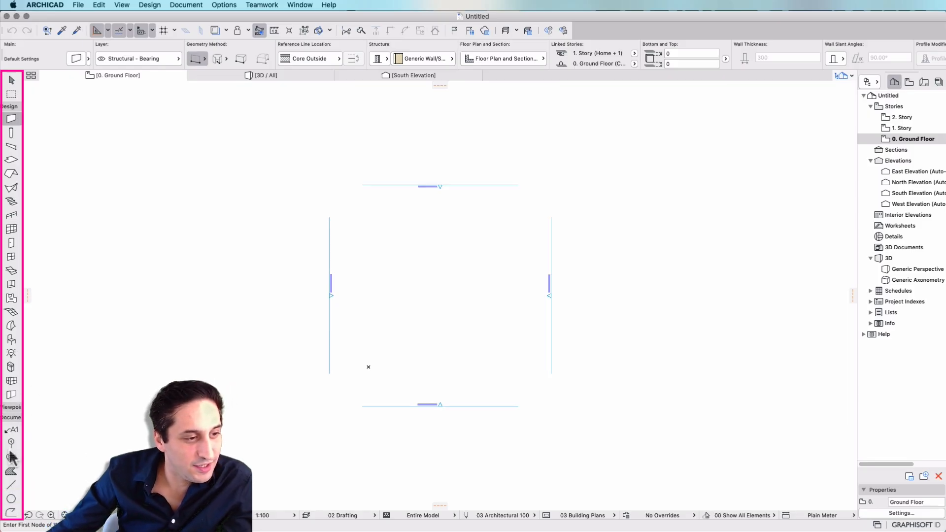
scroll(14, 476, down, 3)
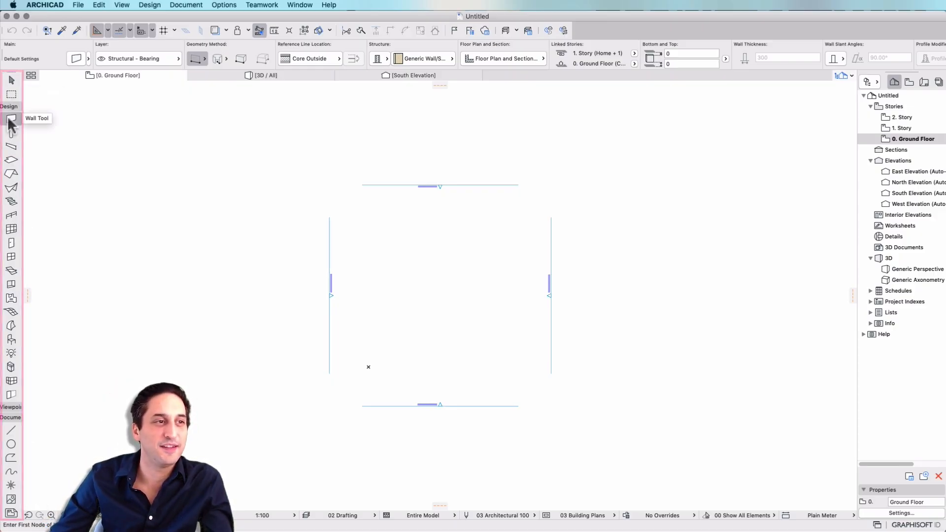
Leave the Wall tool and switch to the Arrow tool
key(Escape)
key(Escape)
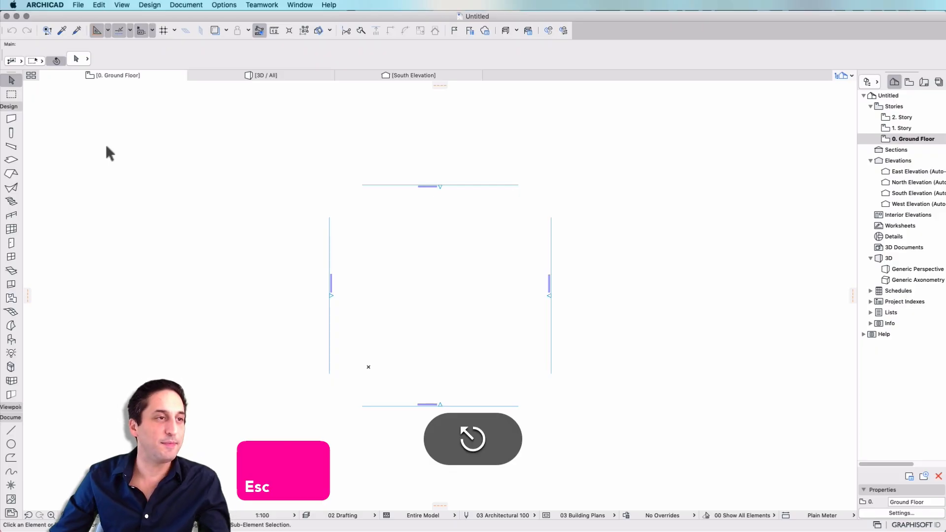
click(11, 80)
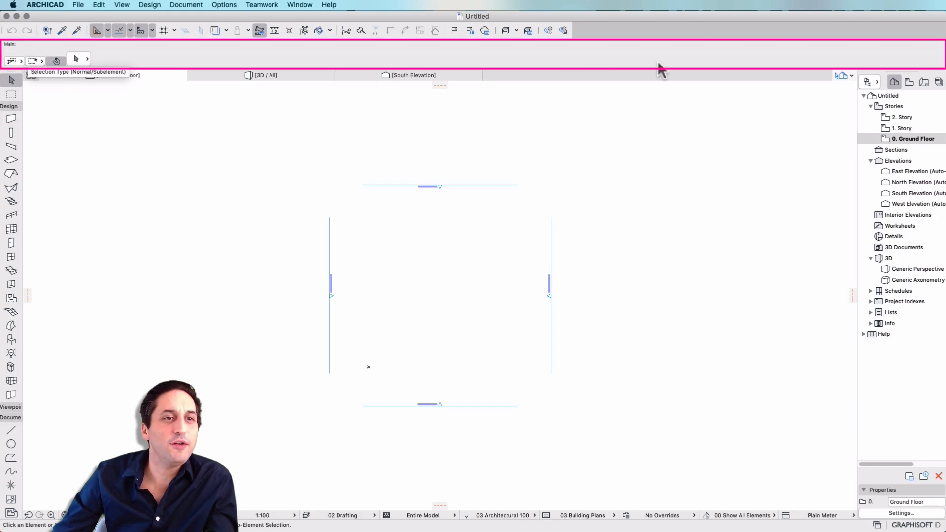
Activate the Wall tool and look through its default settings, from layer and geometry method to classification and ID
click(12, 119)
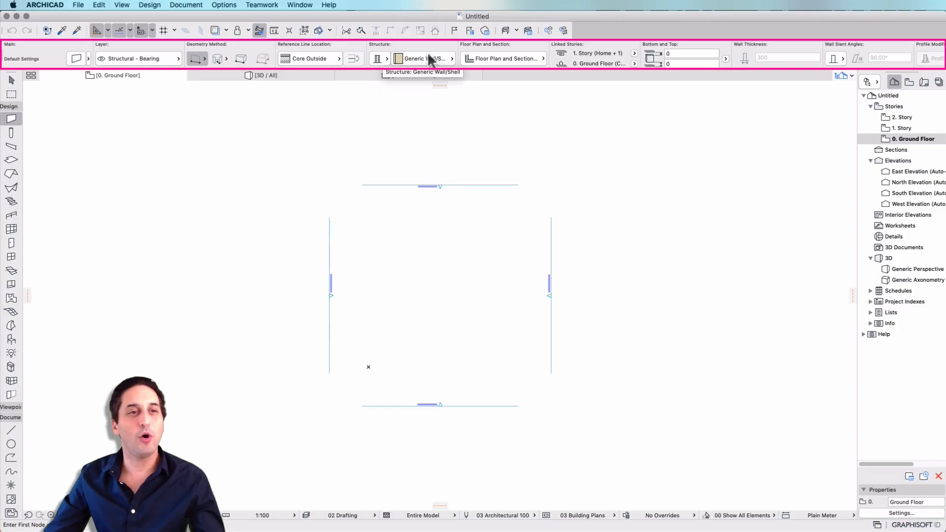
scroll(429, 58, right, 10)
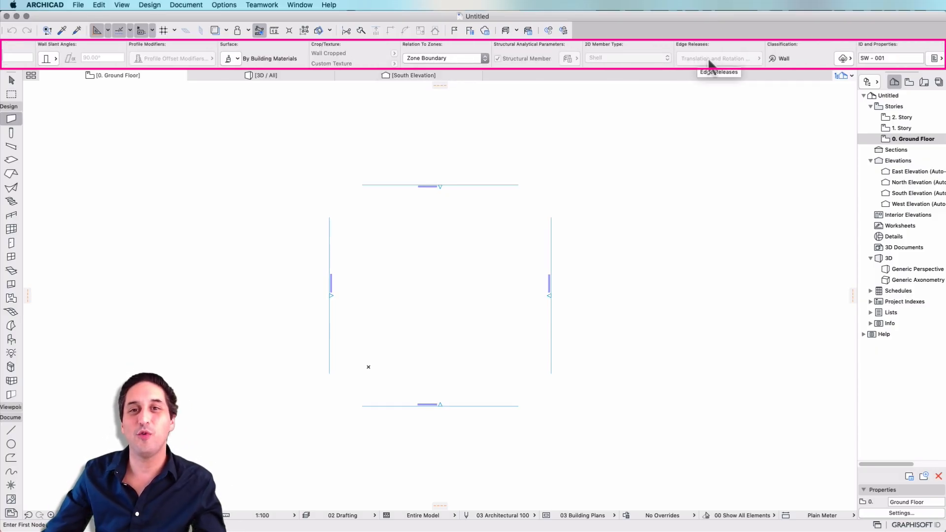
scroll(664, 60, left, 10)
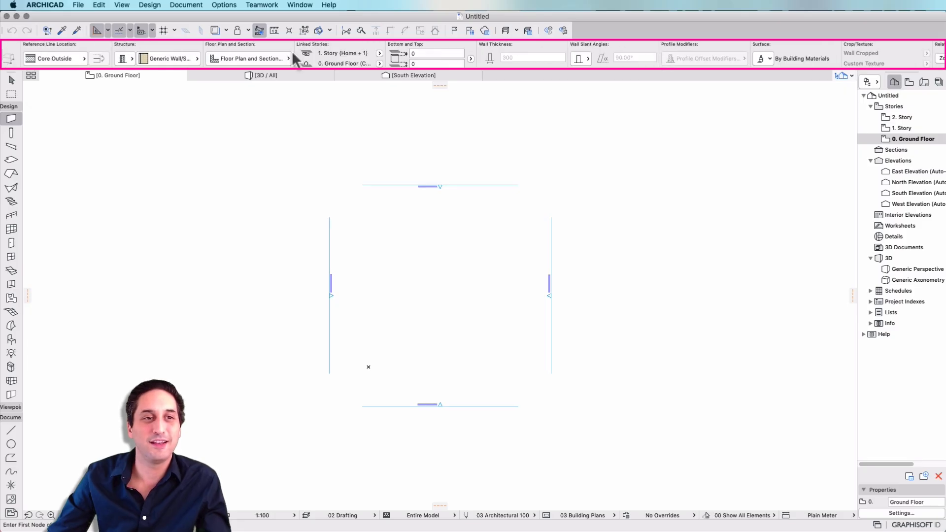
scroll(201, 58, right, 10)
scroll(250, 48, left, 5)
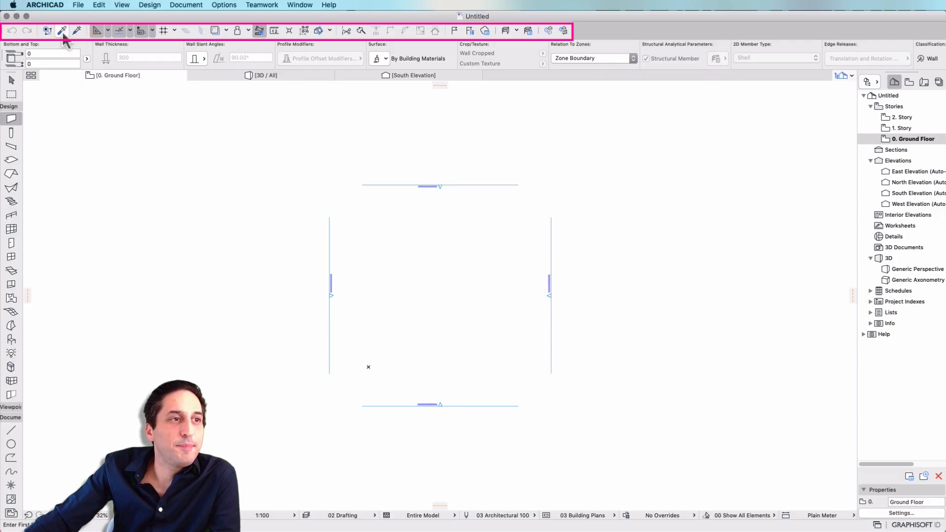
Display Find & Select over the floor plan to view its criteria, close it, and switch guide lines back on
click(47, 31)
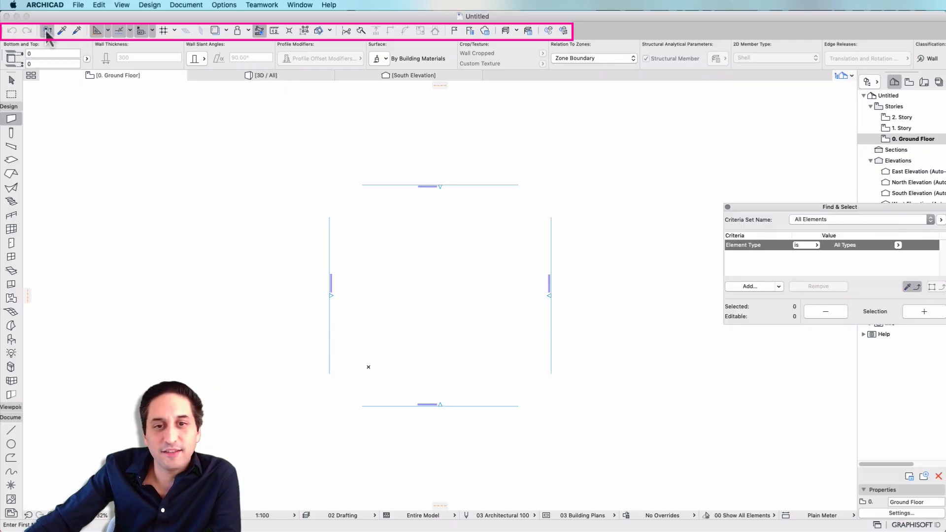
click(47, 32)
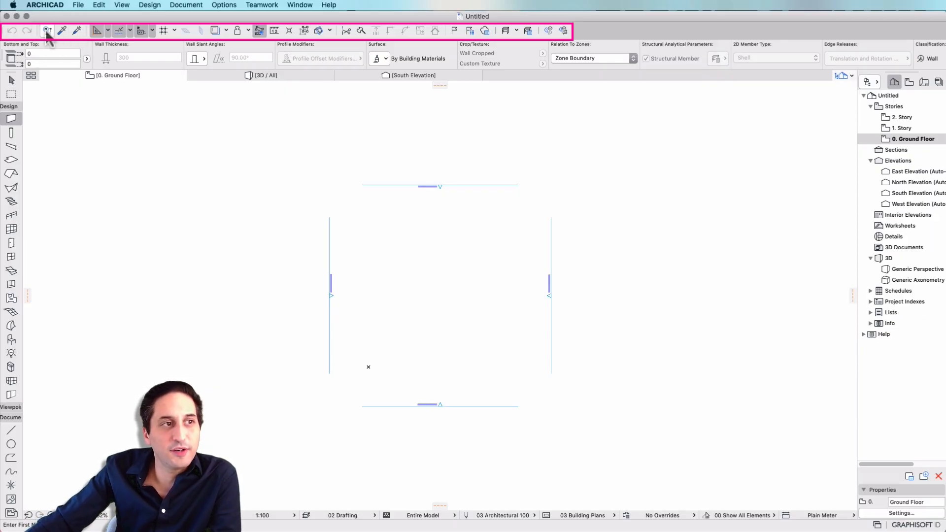
click(48, 32)
drag(775, 204, 583, 234)
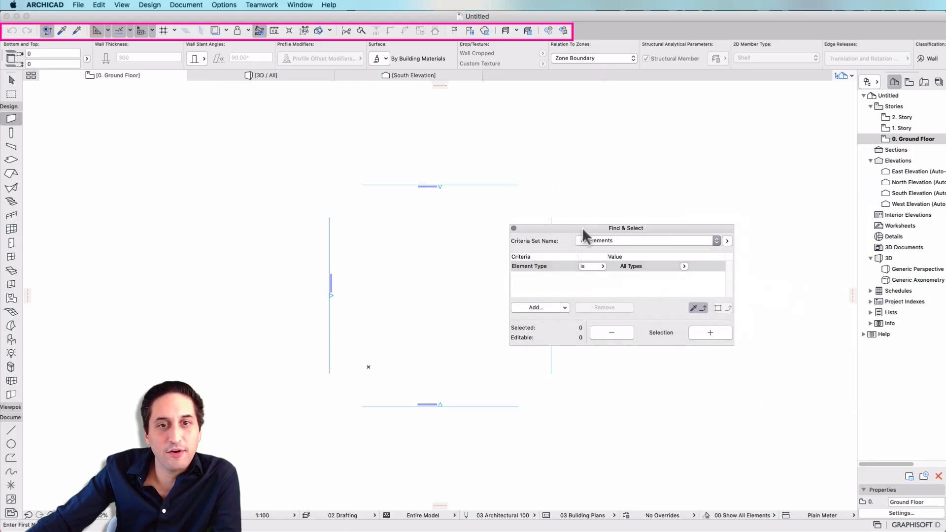
click(48, 31)
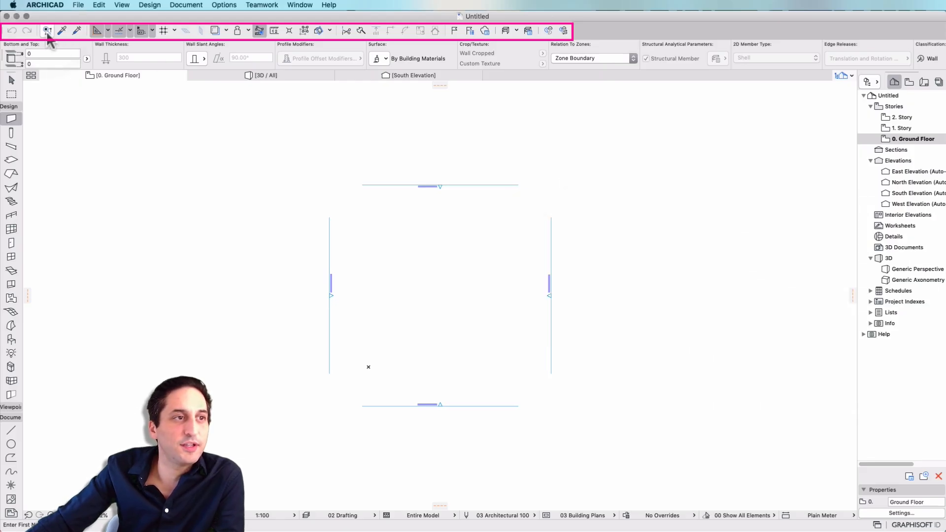
click(97, 31)
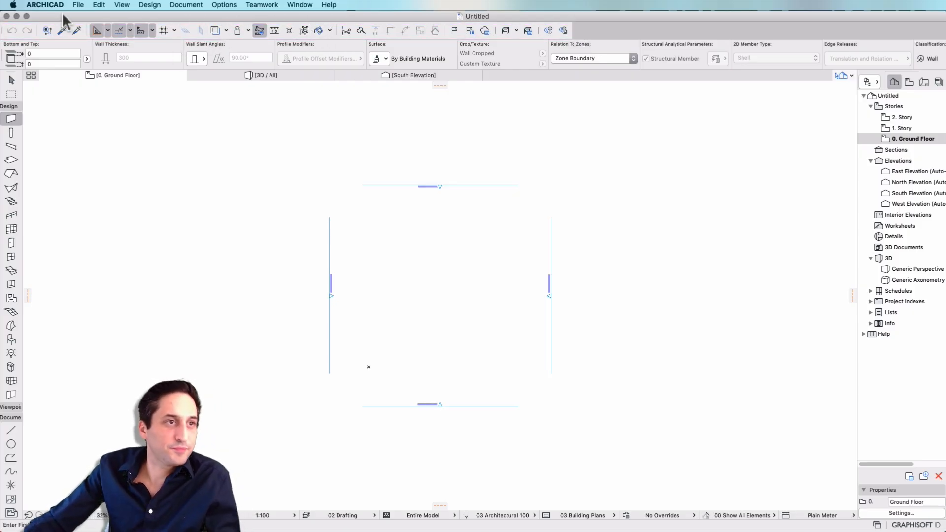
click(79, 5)
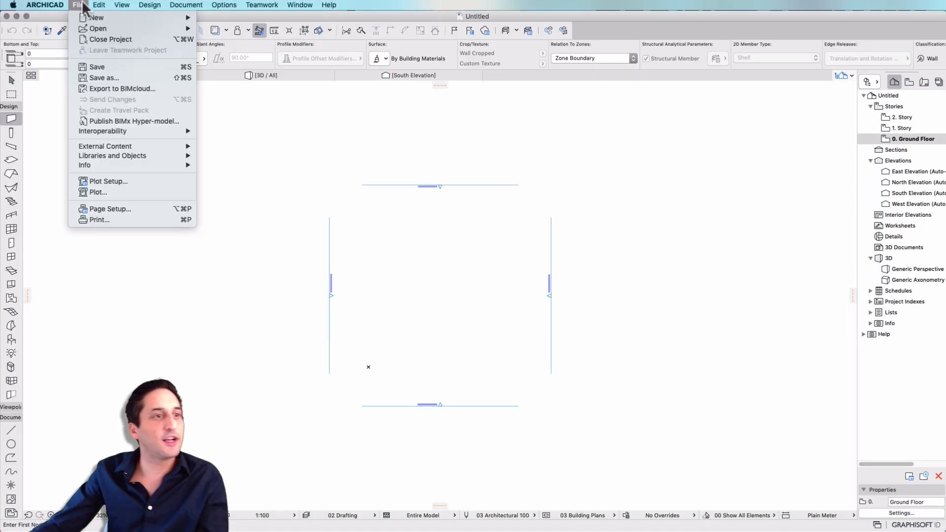
mouse_move(100, 6)
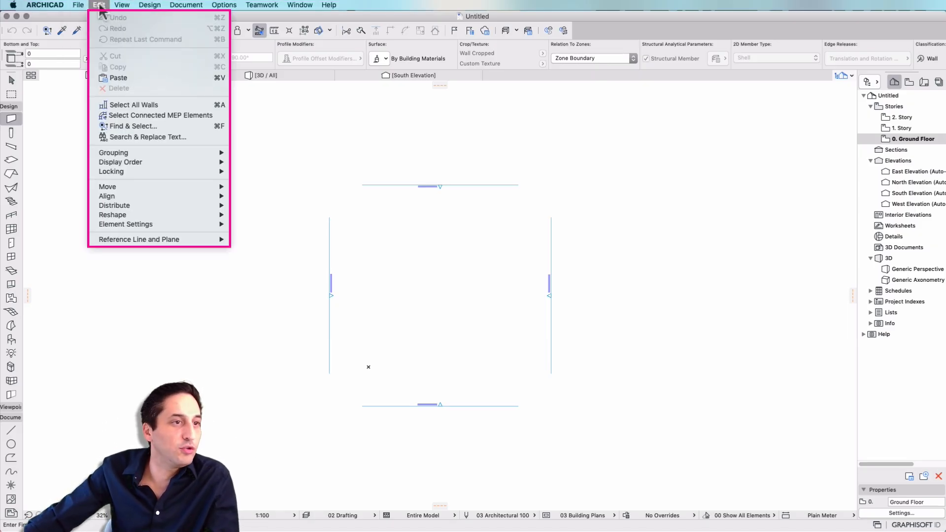
mouse_move(148, 187)
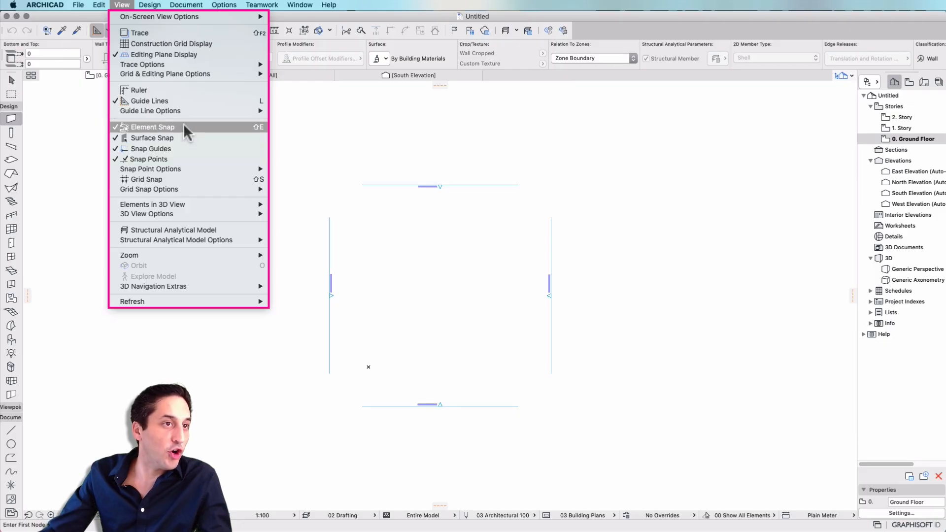
mouse_move(171, 65)
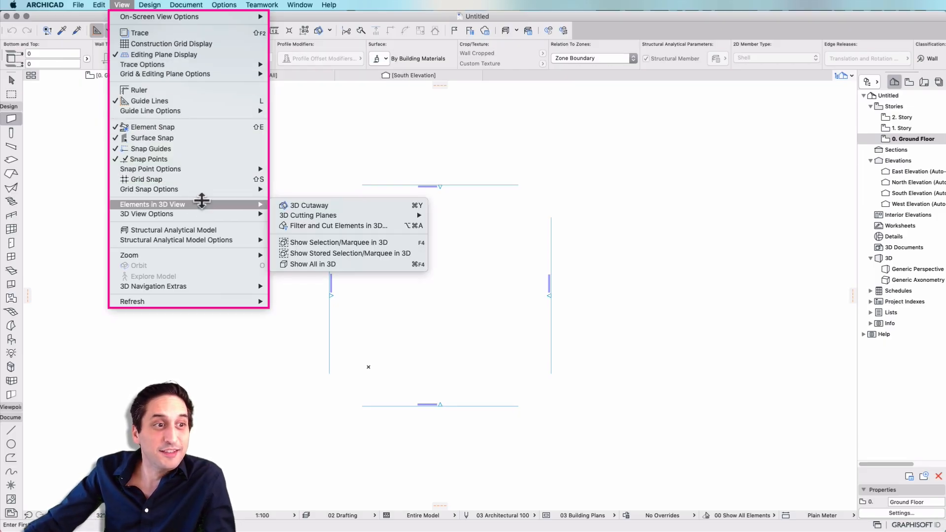
mouse_move(150, 10)
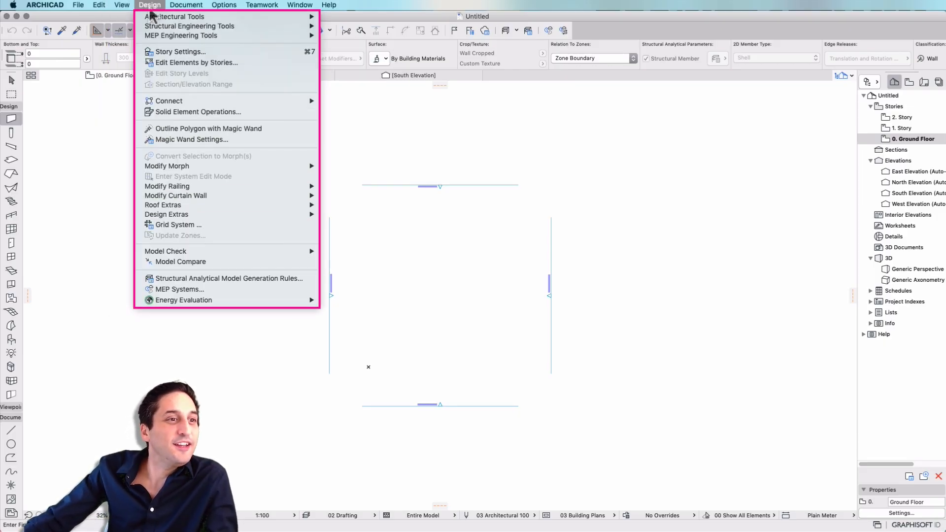
mouse_move(181, 9)
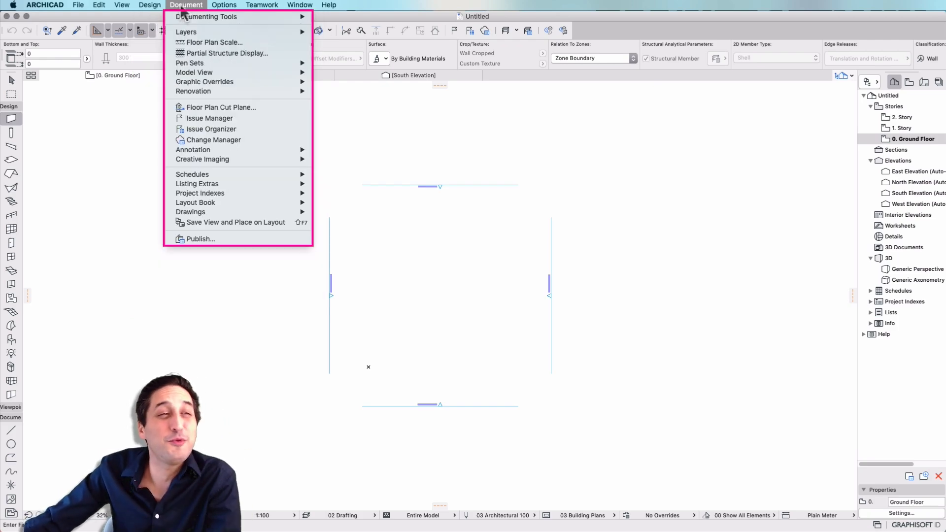
mouse_move(215, 7)
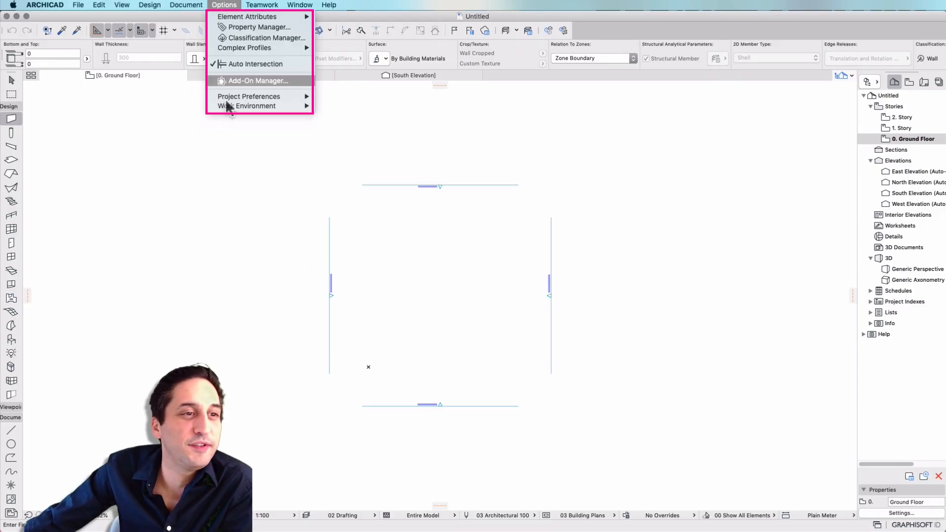
mouse_move(237, 107)
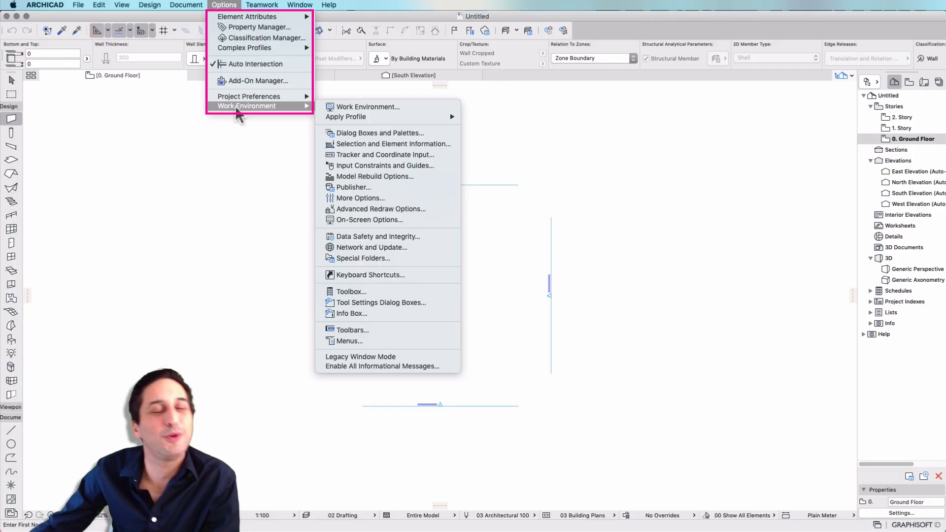
mouse_move(275, 3)
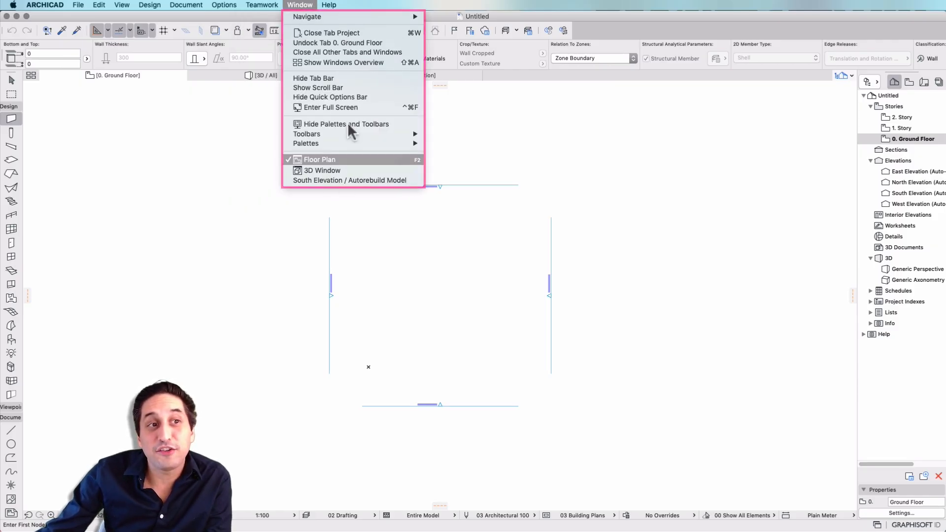
Search the program's help for "solid" to locate the Solid Element Operations command
mouse_move(328, 6)
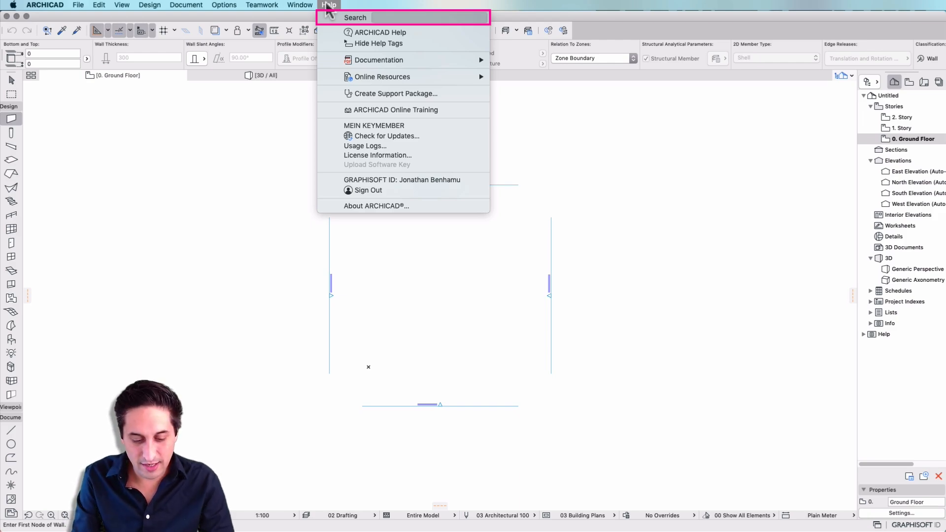
text(solid)
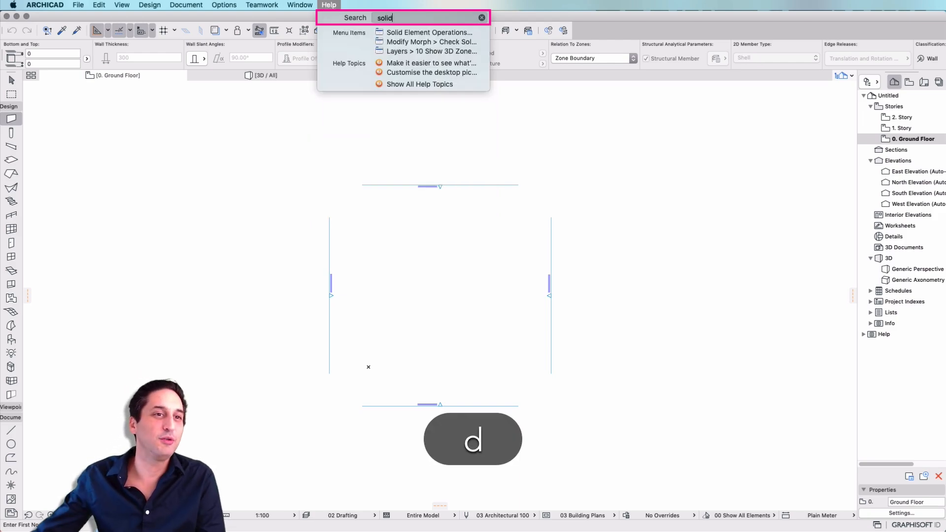
mouse_move(403, 34)
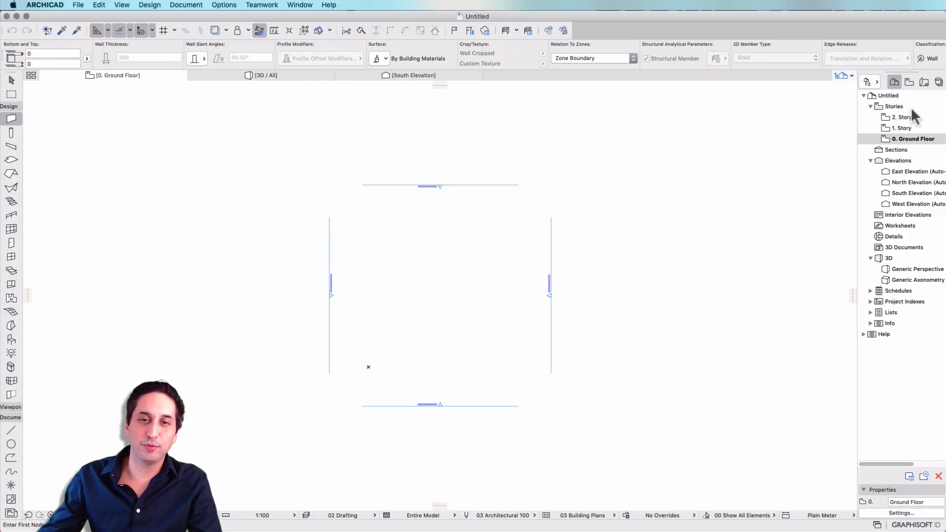
Widen the Navigator's project map until the full view names fit, and select the Ground Floor story in it
drag(857, 183, 799, 184)
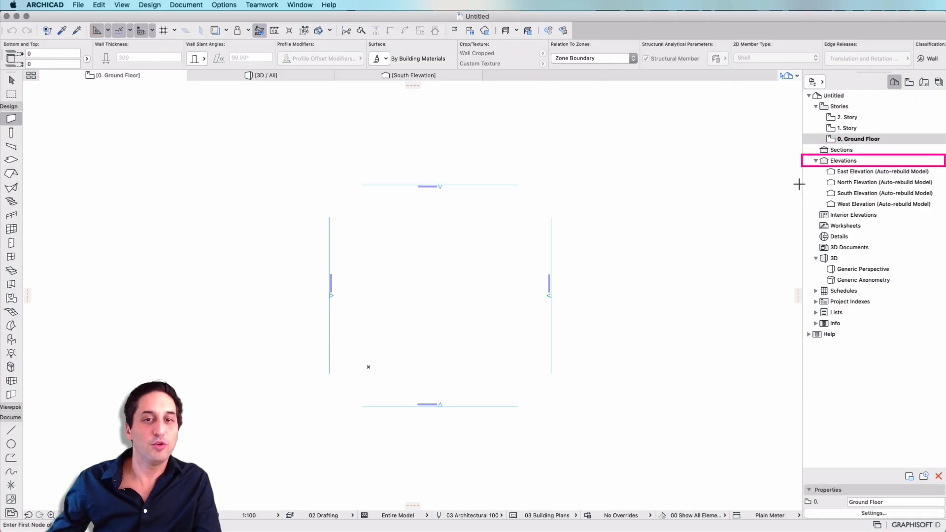
click(866, 226)
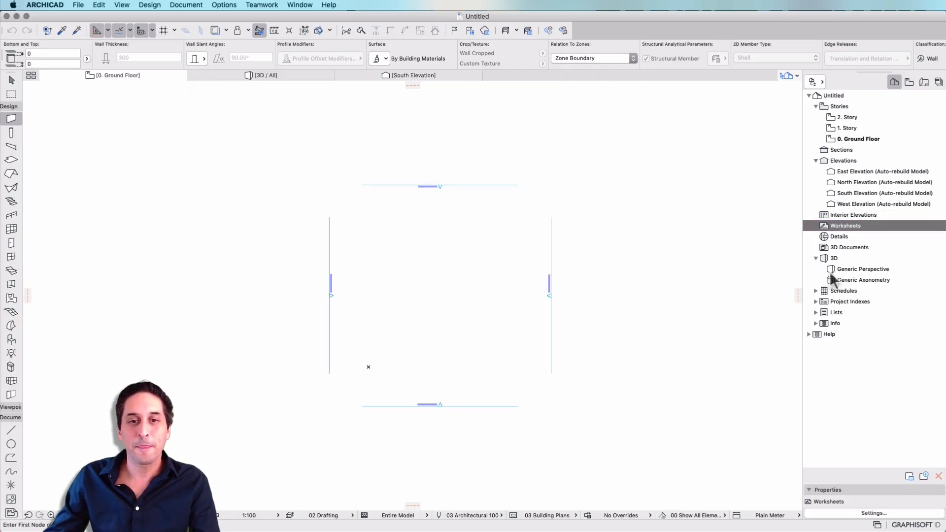
click(859, 271)
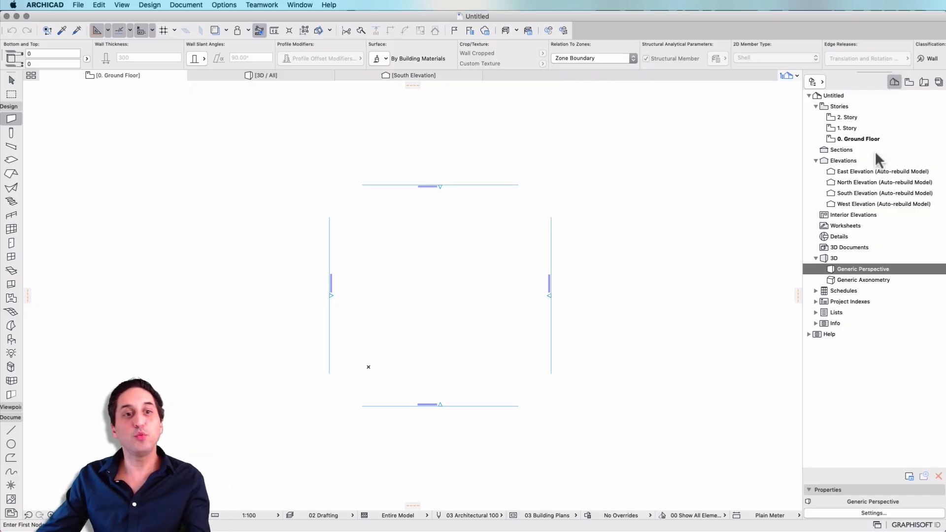
click(860, 138)
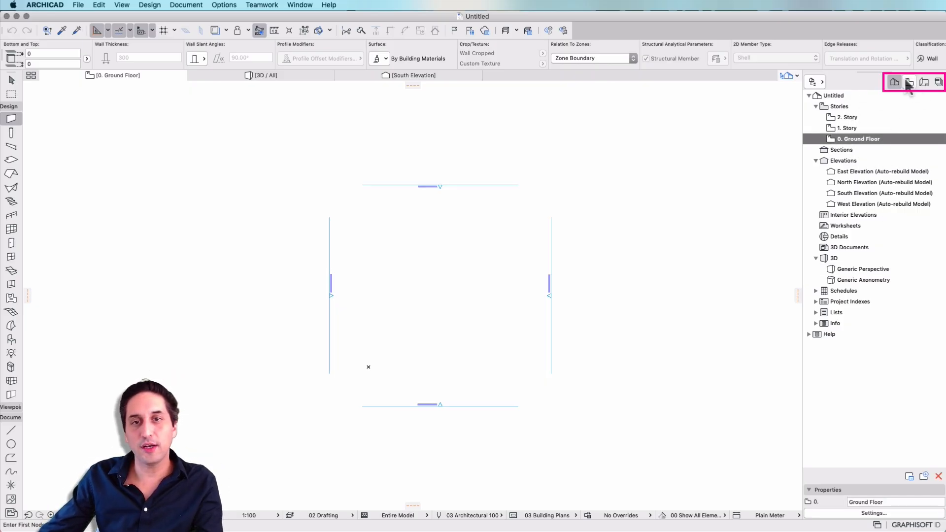
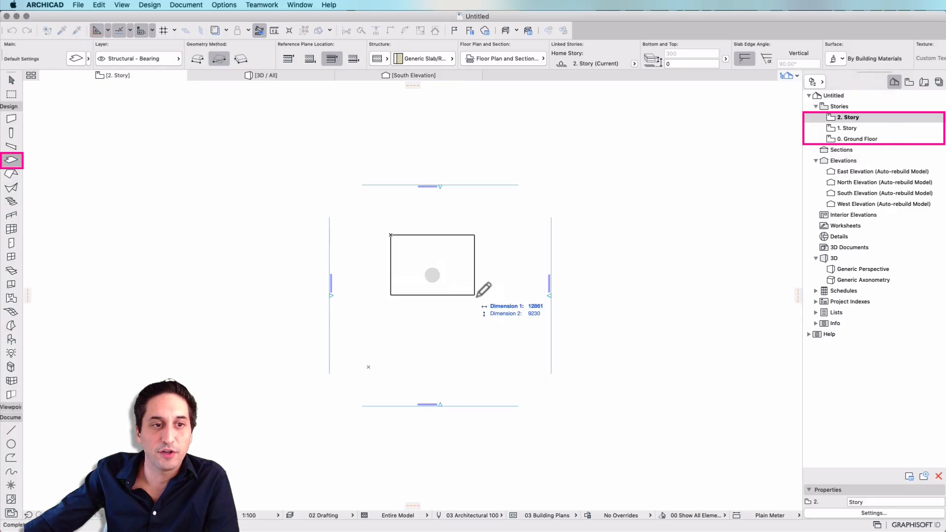
Finish the rectangular slab on the 2. Story and display the stacked slabs in the Generic Perspective
click(511, 345)
click(511, 345)
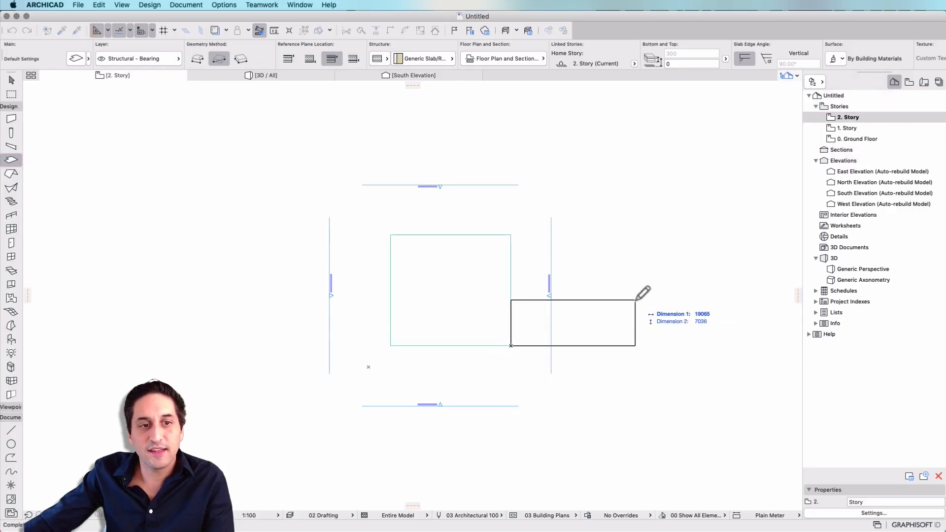
key(Escape)
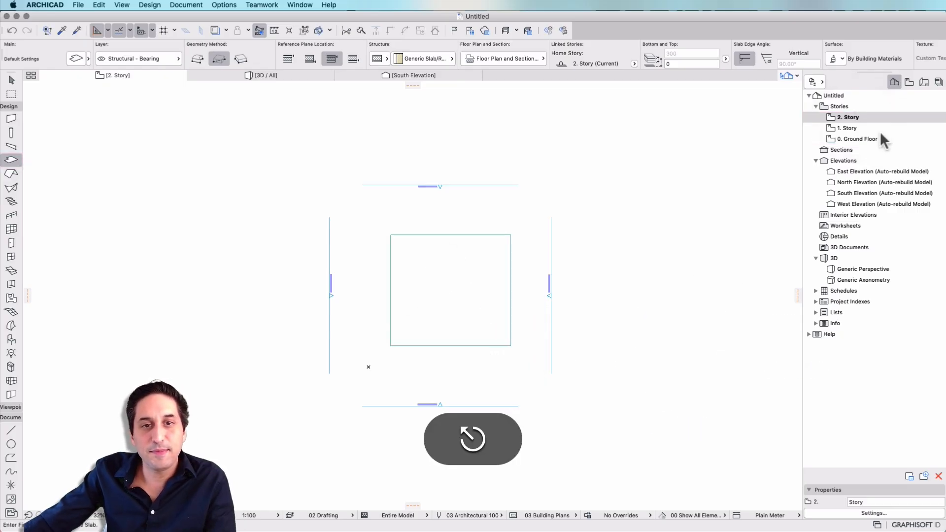
click(875, 270)
double_click(873, 270)
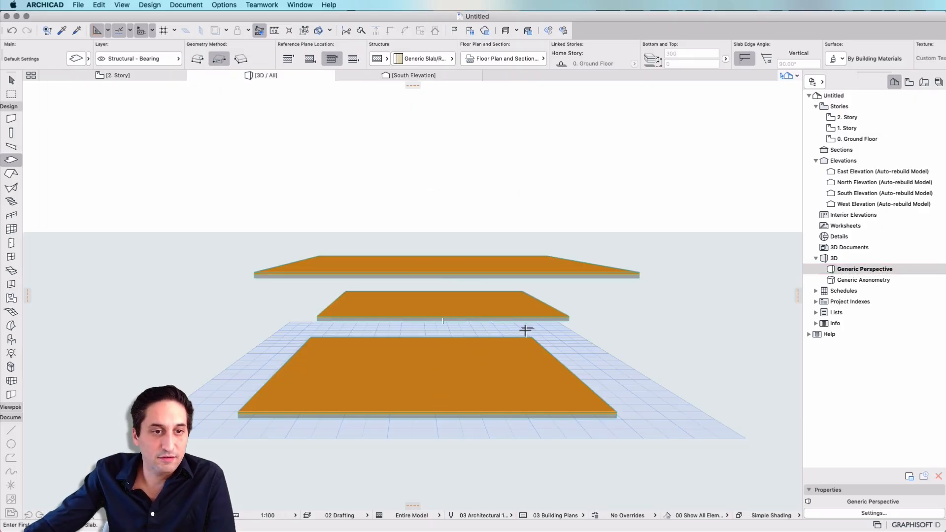
scroll(456, 324, down, 2)
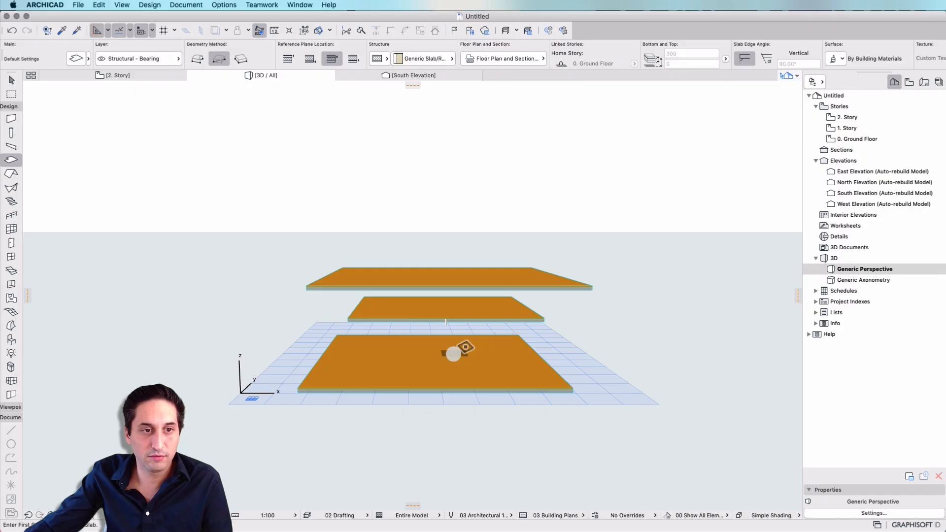
key(Escape)
Delete the slab from the Ground Floor plan and return to the Generic Perspective
double_click(877, 140)
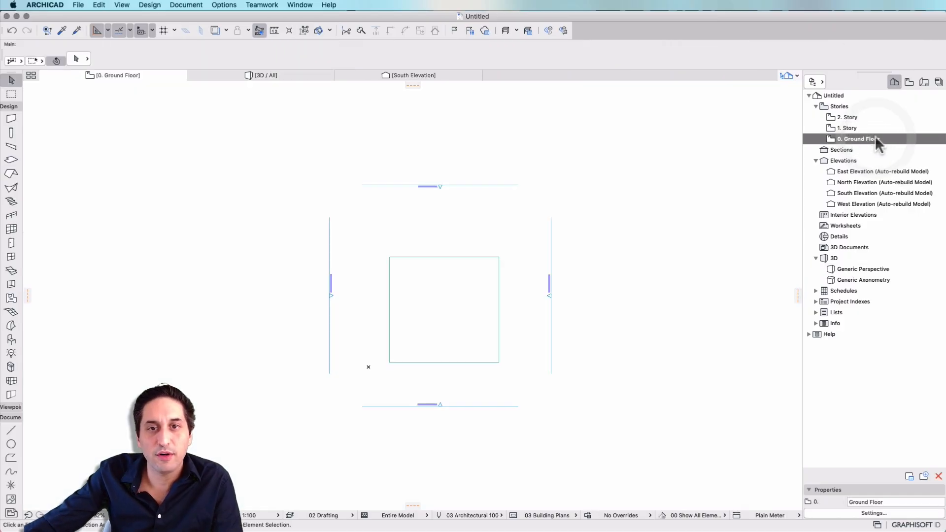
click(449, 331)
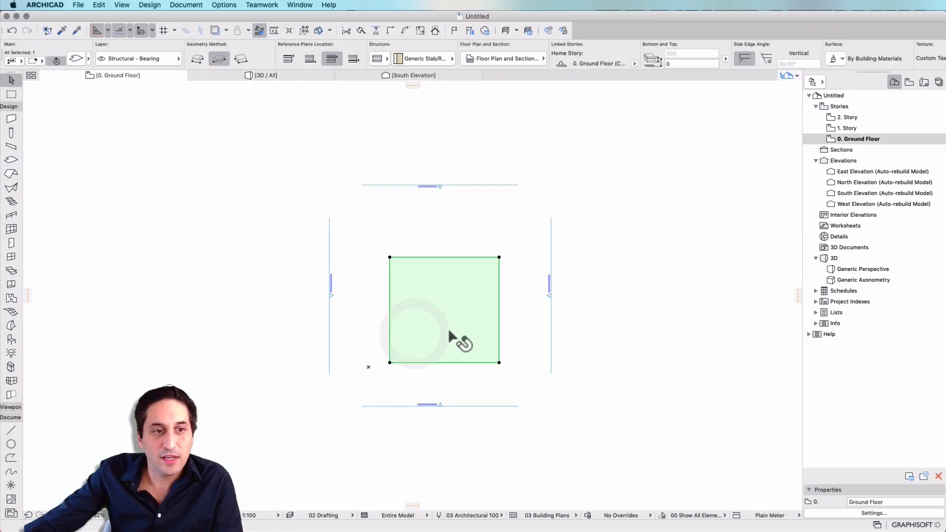
click(449, 330)
click(377, 282)
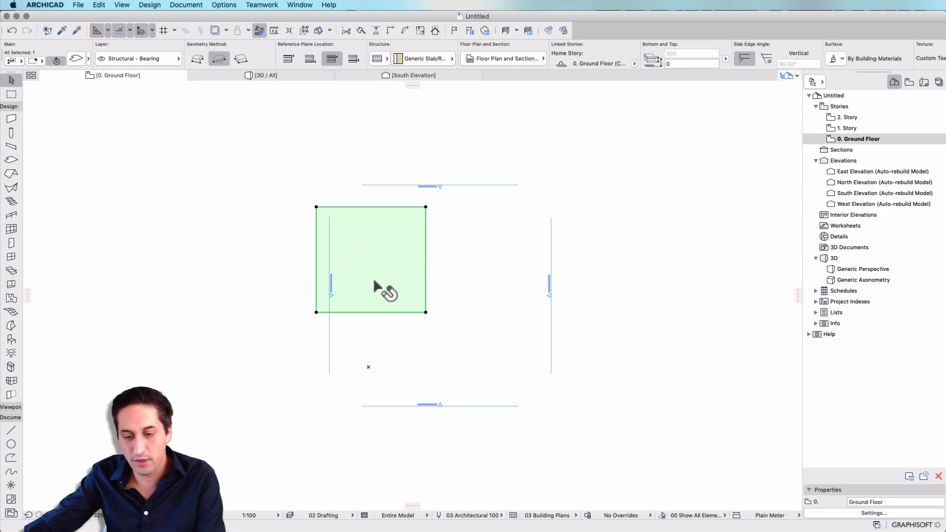
key(BackSpace)
click(859, 269)
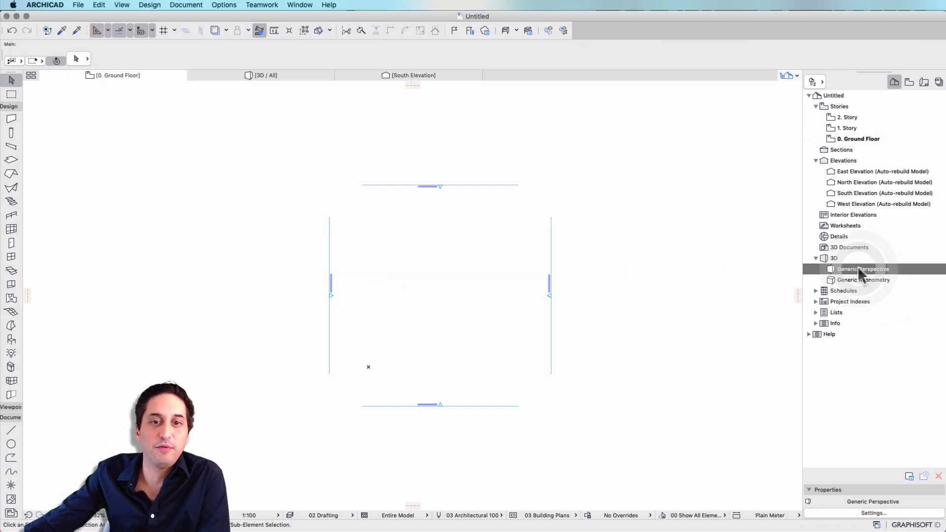
double_click(858, 267)
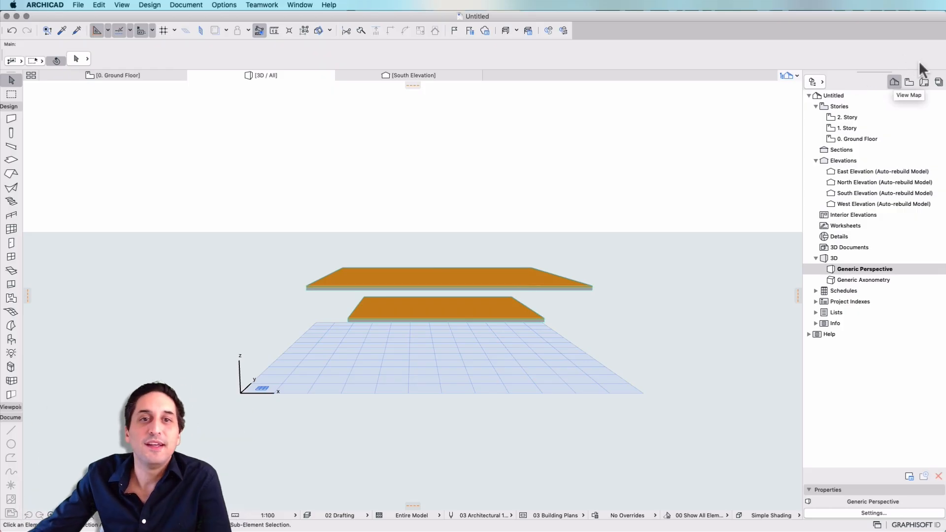
Open the Physical Model view from the View Map, and go back to the Project Map's Generic Perspective
click(909, 82)
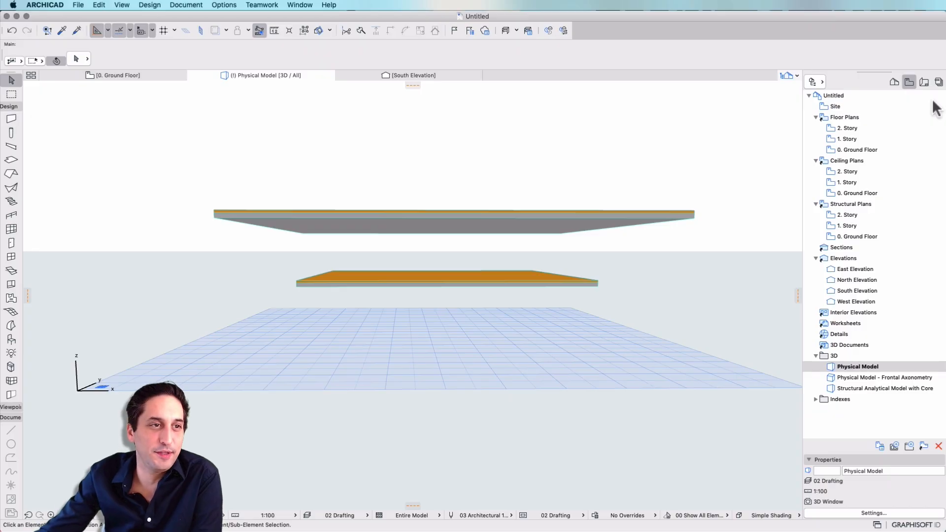
click(894, 82)
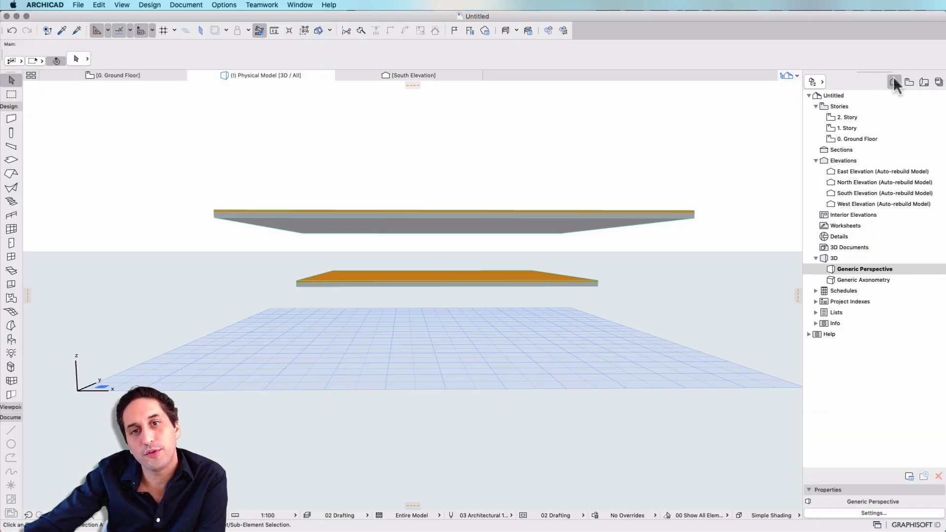
double_click(858, 268)
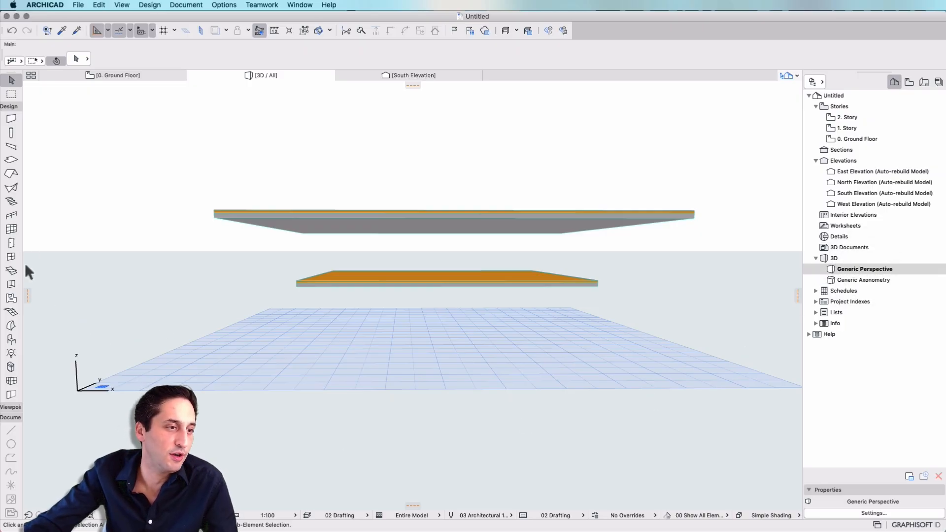
Place three Armchair 01 24 objects in the 3D view, two at ground level and one on the lower slab
click(11, 340)
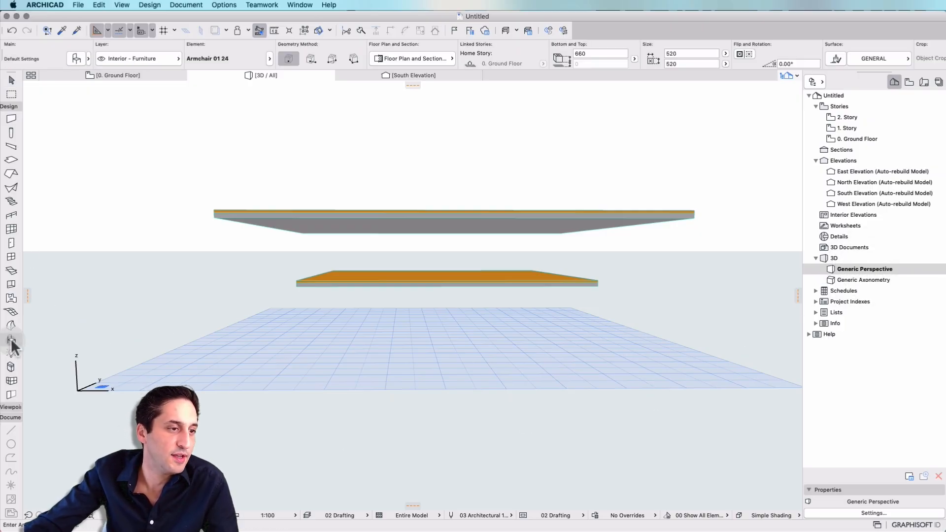
click(363, 352)
click(492, 326)
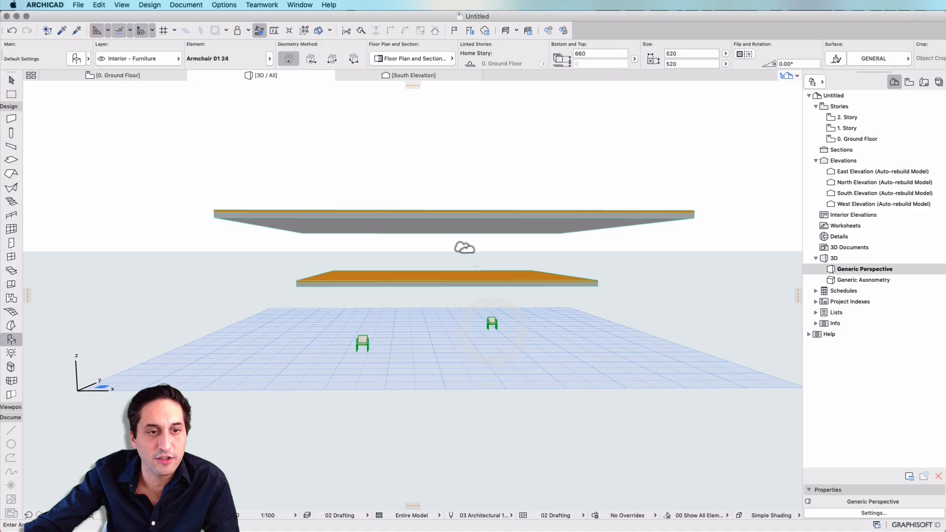
click(419, 277)
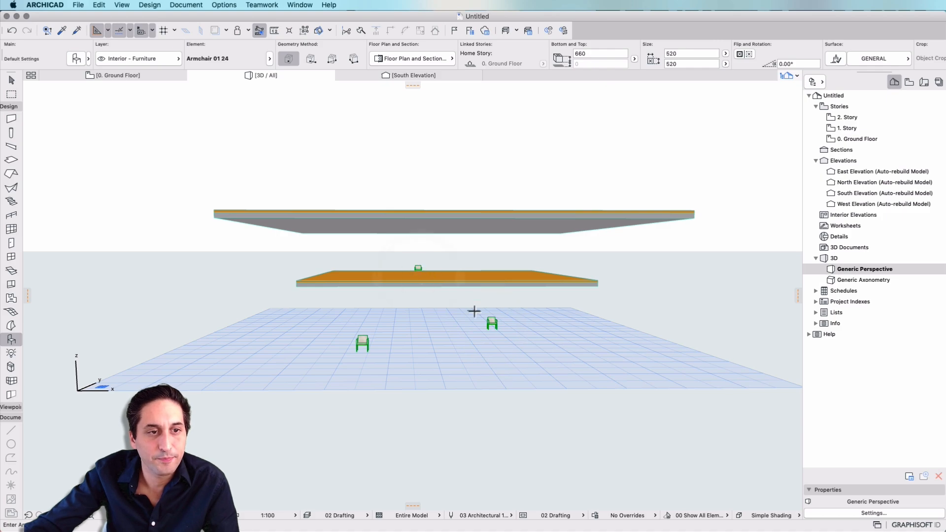
Place three 300 x 300 columns in the 3D view: one at ground level, one on the lower slab and one on the upper slab
click(11, 133)
click(463, 361)
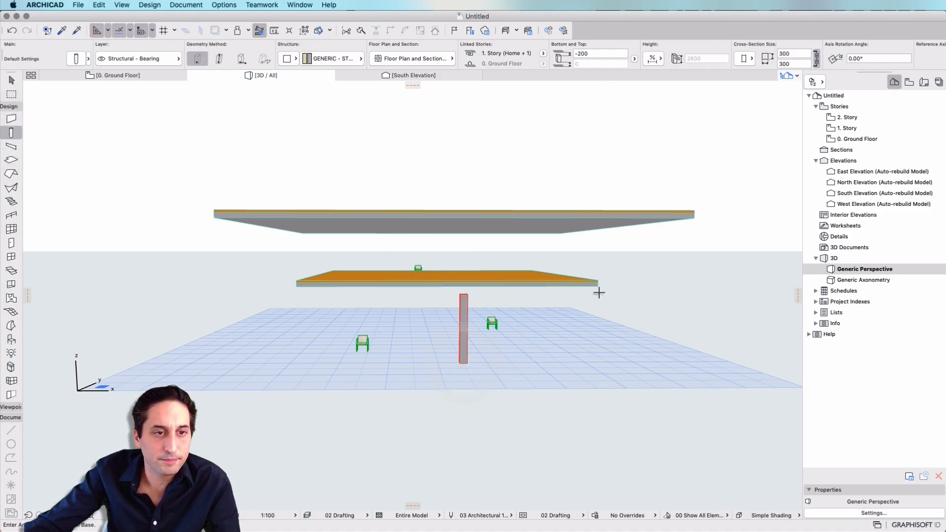
click(540, 274)
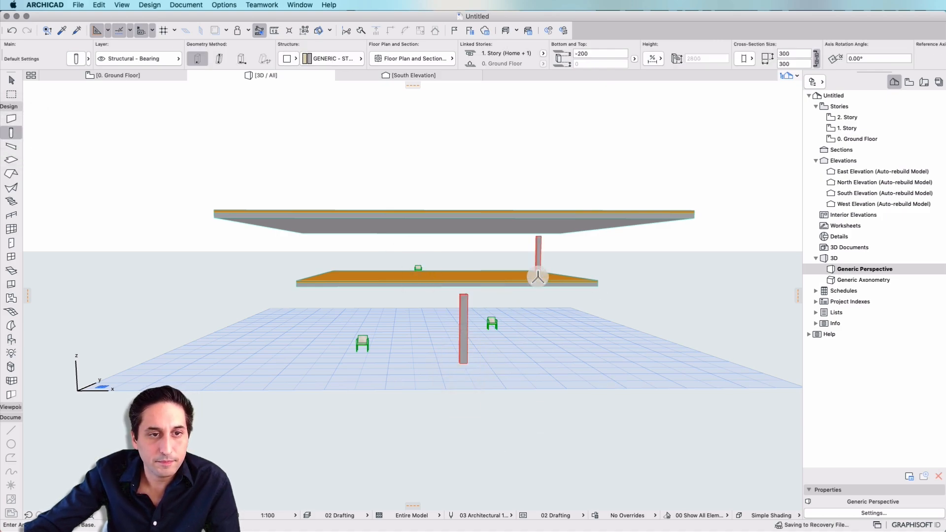
click(593, 209)
key(Escape)
key(Escape)
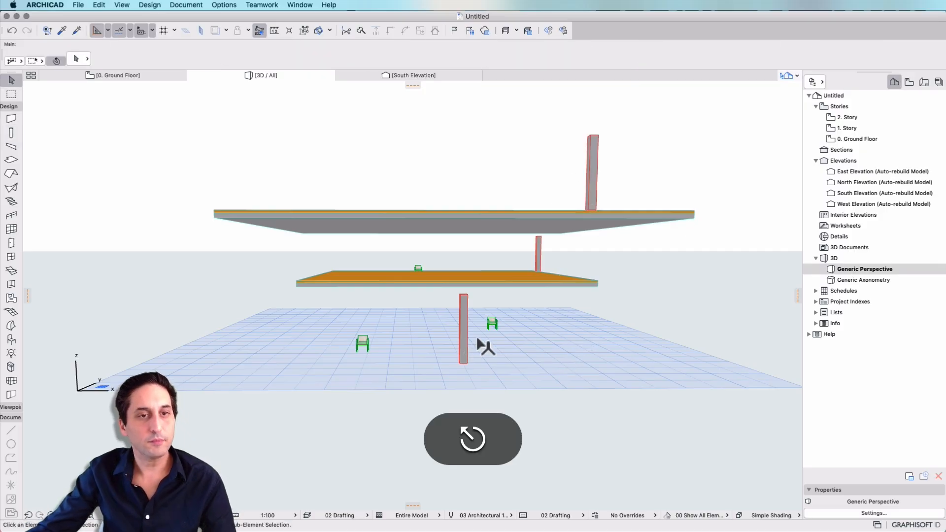
Open the Ground Floor plan and check which of the placed armchairs and columns belong to it
double_click(852, 138)
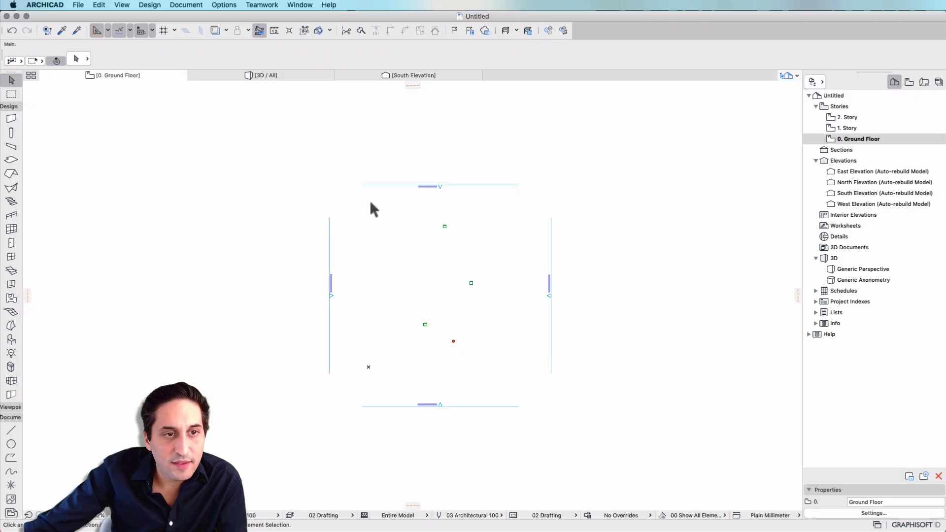
scroll(441, 246, up, 3)
click(492, 309)
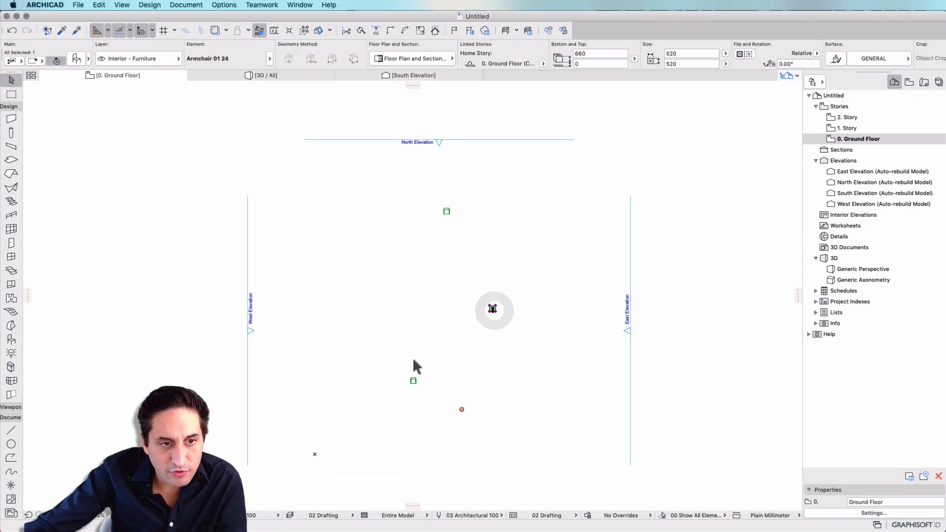
click(412, 386)
Examine the 1. Story plan and the South Elevation to compare the slabs, columns and armchairs with the story levels
double_click(867, 129)
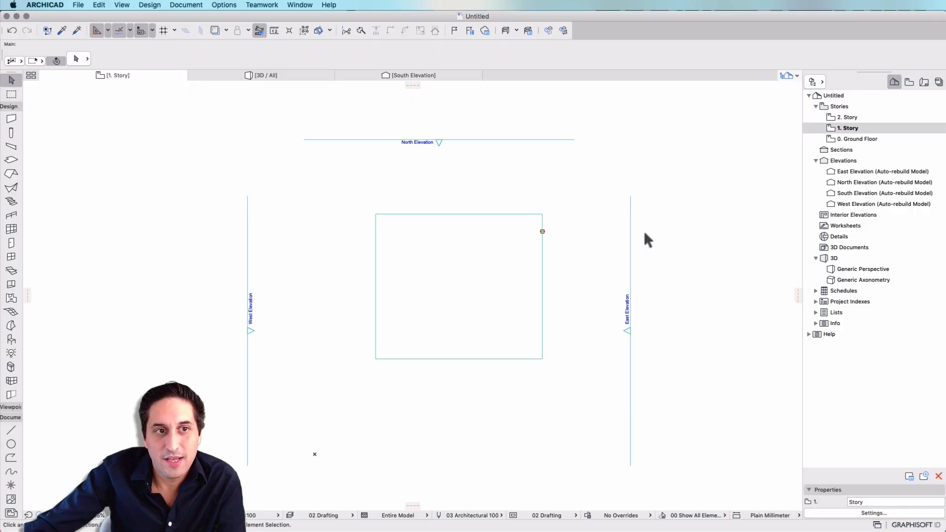
scroll(625, 210, down, 5)
scroll(531, 218, down, 3)
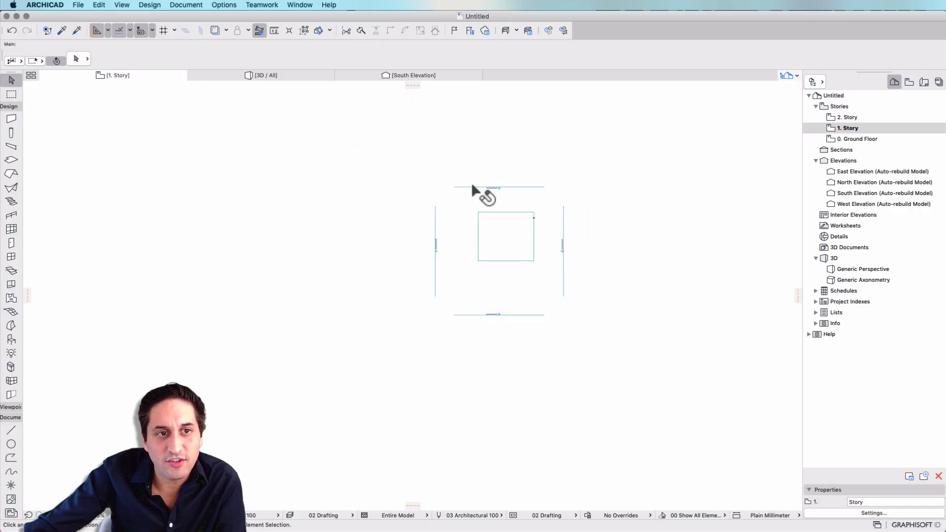
scroll(528, 245, up, 2)
scroll(452, 199, up, 3)
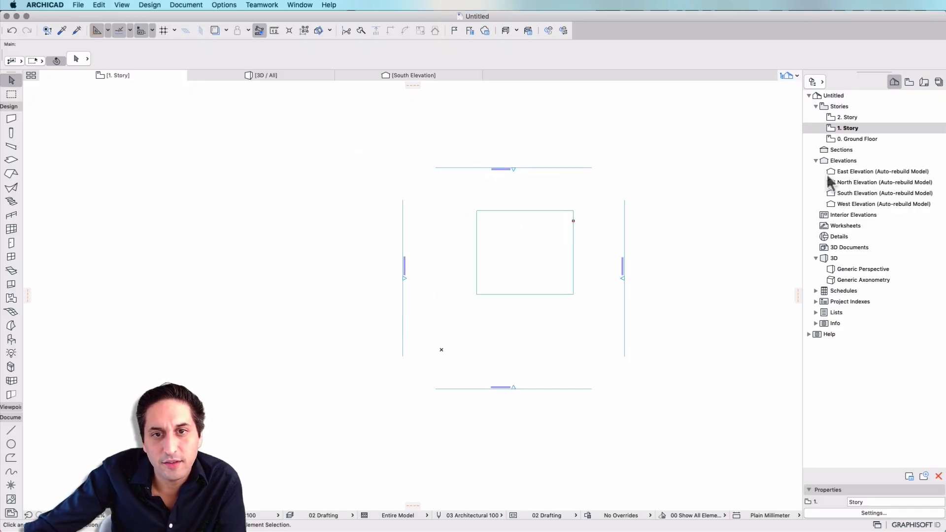
scroll(531, 326, up, 3)
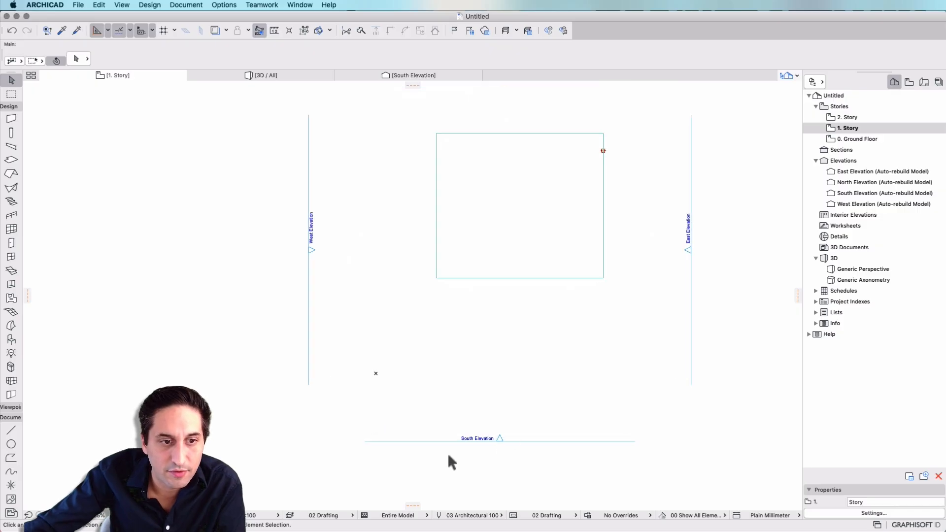
double_click(876, 192)
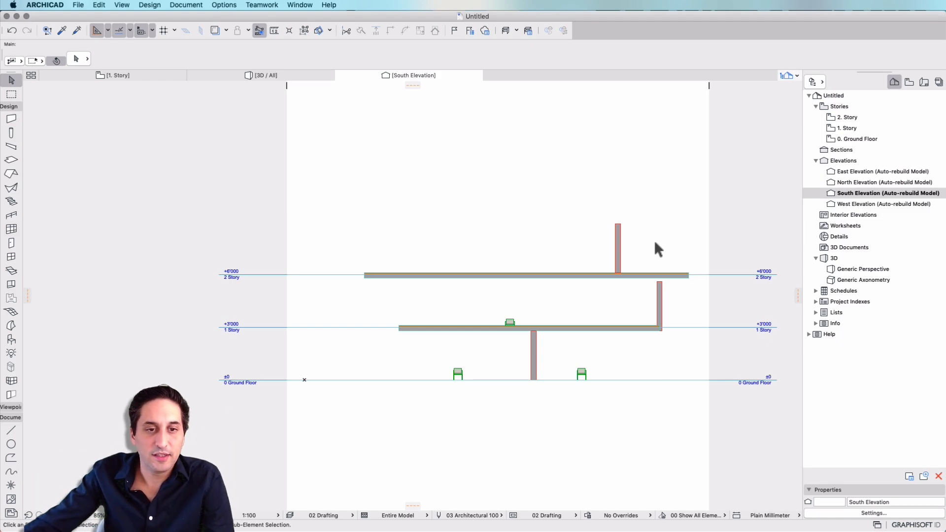
click(854, 139)
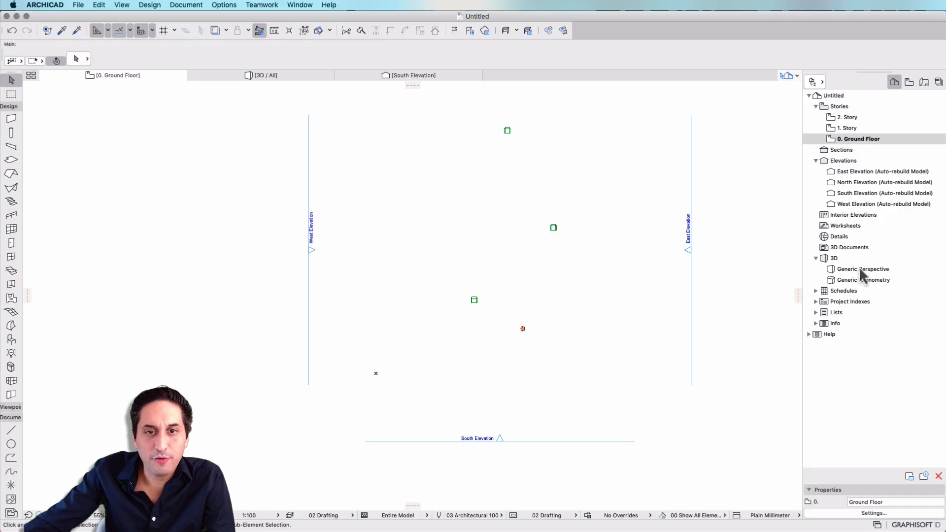
Hide the layer of the armchairs, Interior - Furniture, in the Generic Perspective
double_click(860, 269)
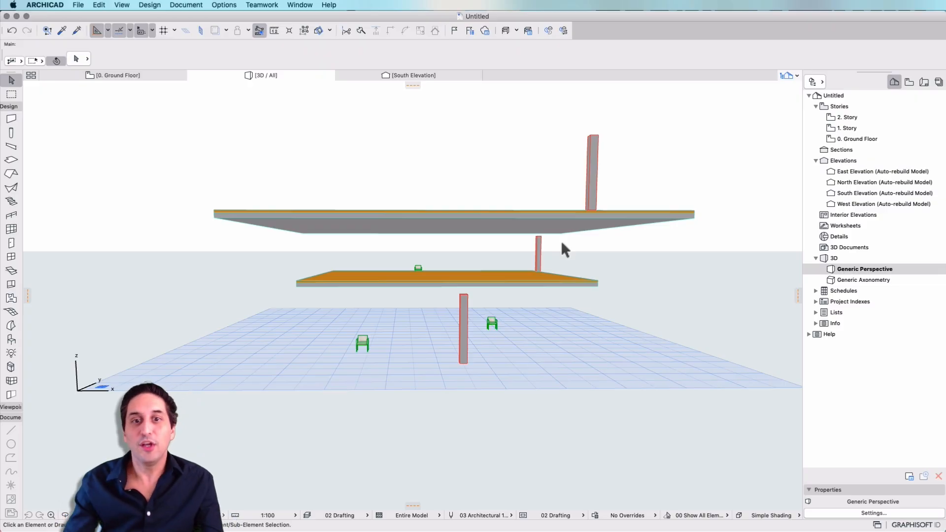
key(Escape)
click(495, 324)
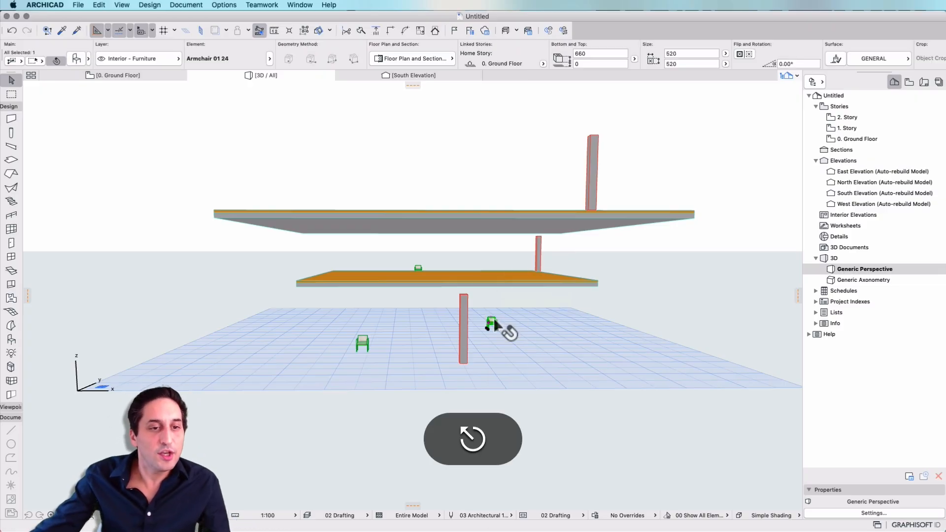
right_click(494, 320)
mouse_move(542, 415)
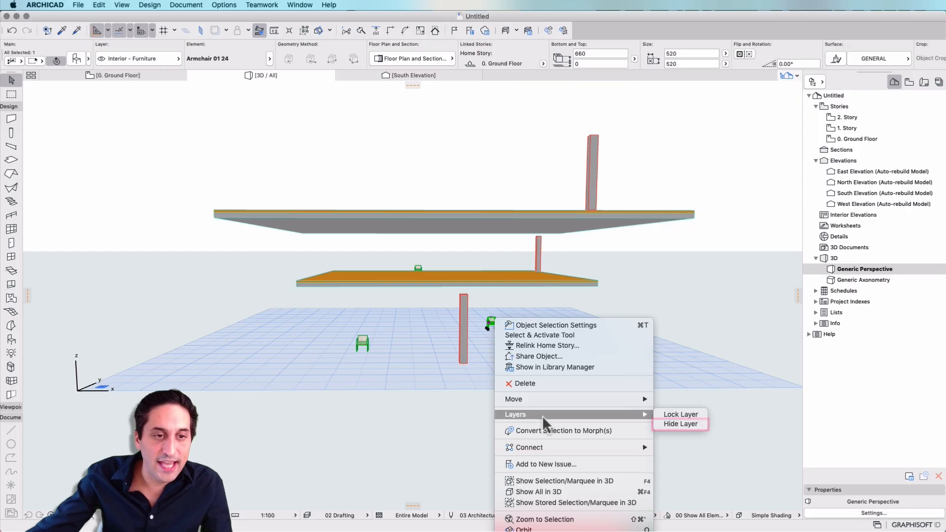
click(686, 424)
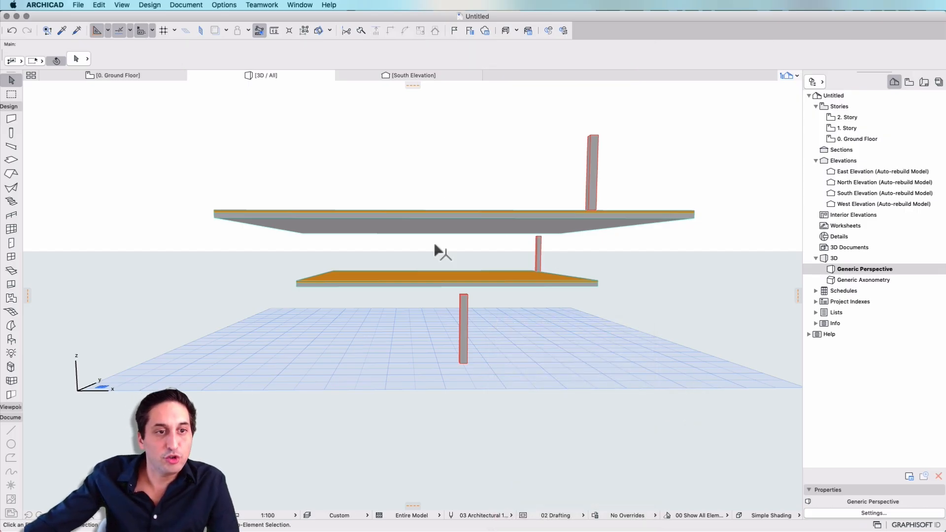
Save the current Generic Perspective as a new view in the View Map's 3D folder, keeping the proposed view settings
click(911, 81)
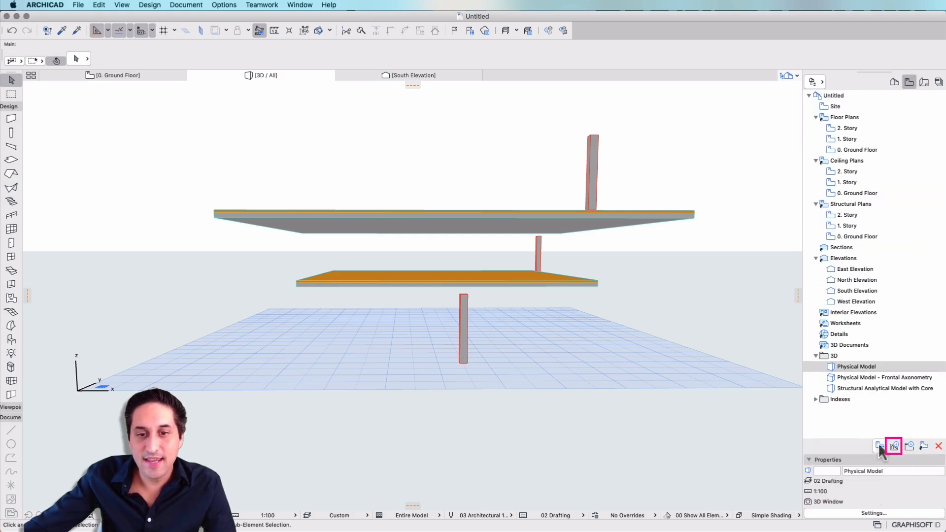
click(857, 354)
click(893, 446)
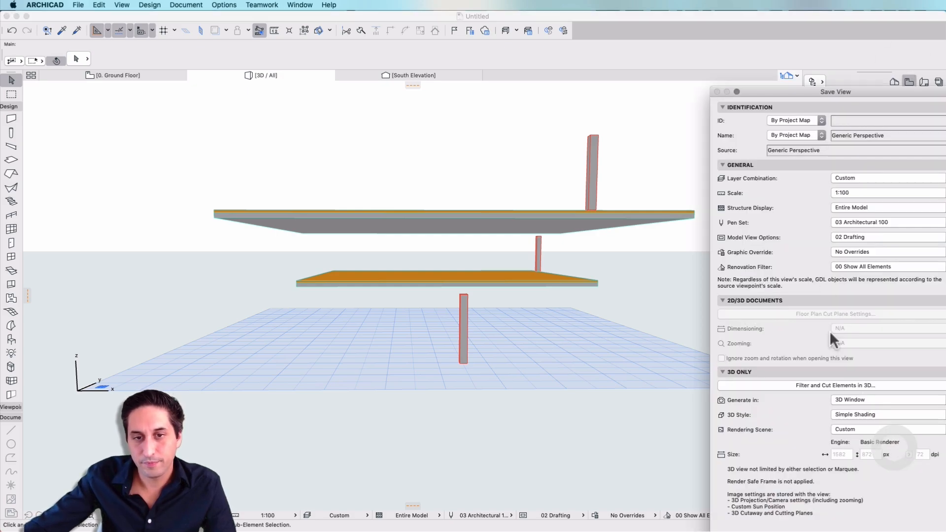
drag(857, 89, 736, 36)
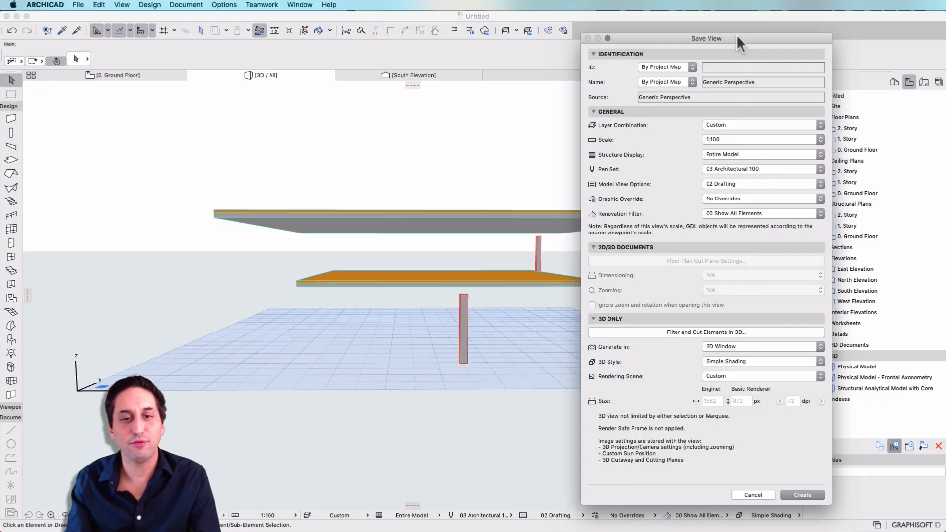
key(Return)
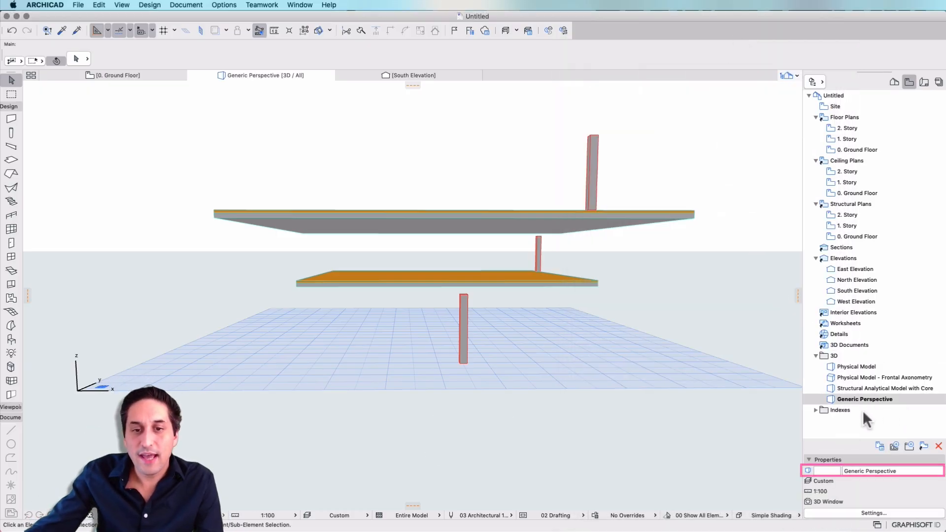
Rename the newly saved 3D view as Generic Perspective Mine
click(918, 471)
text(Mine)
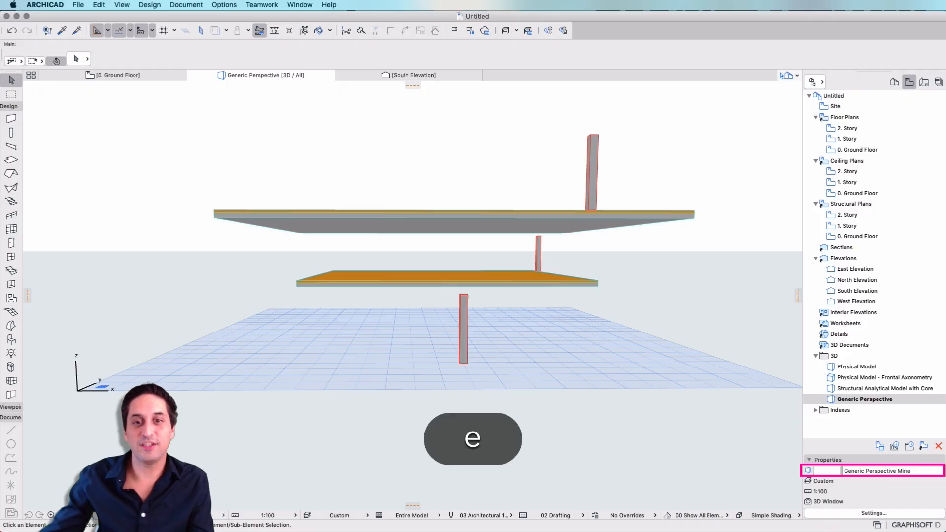
click(884, 432)
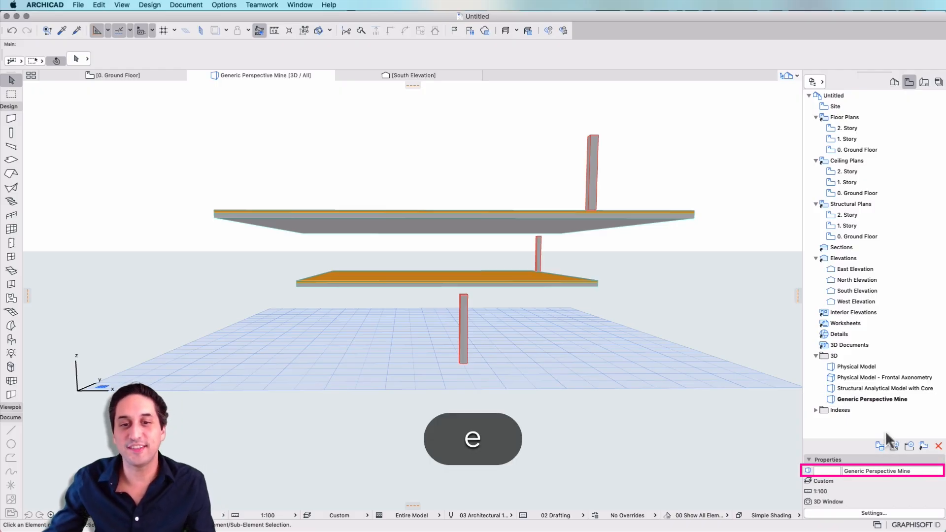
click(902, 397)
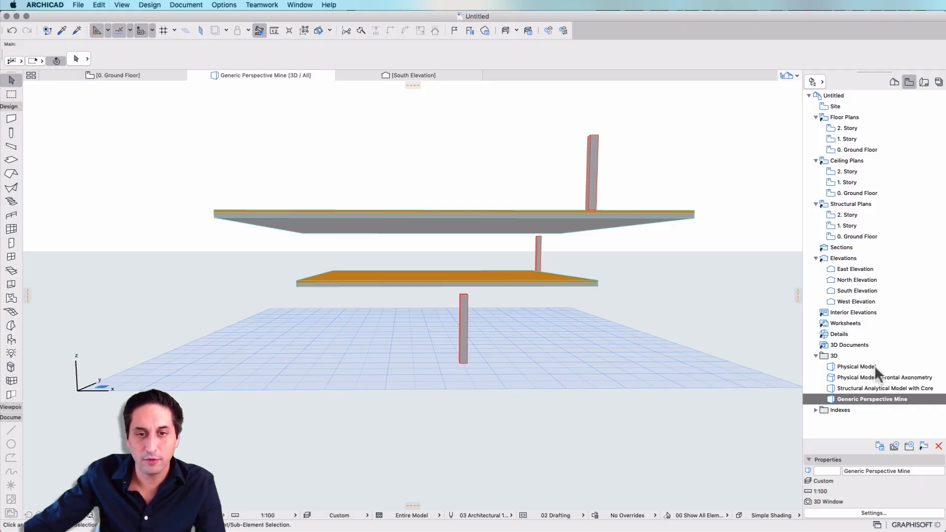
Compare the Physical Model view with the saved Generic Perspective Mine view, orbiting the model in between
double_click(856, 367)
right_click(414, 357)
key(Escape)
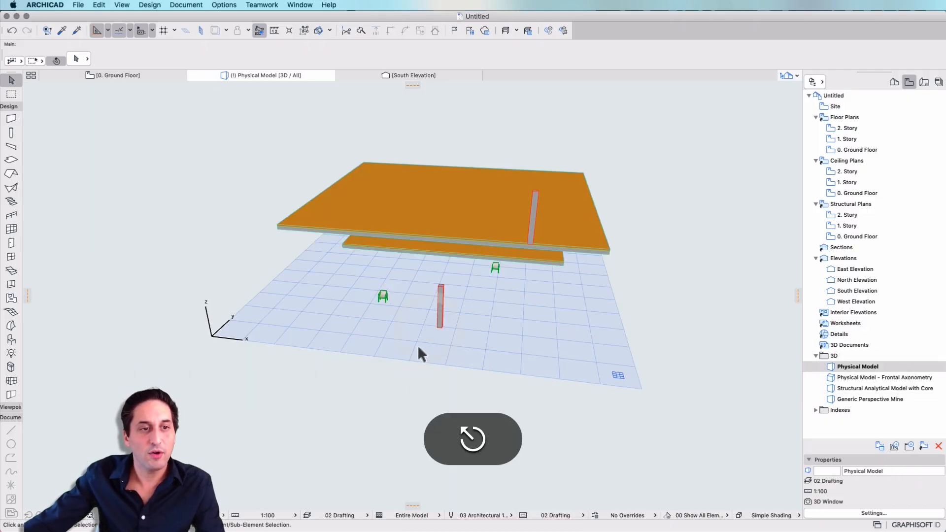
shift+middle_drag(424, 342, 467, 304)
scroll(468, 304, up, 3)
shift+middle_drag(526, 216, 555, 338)
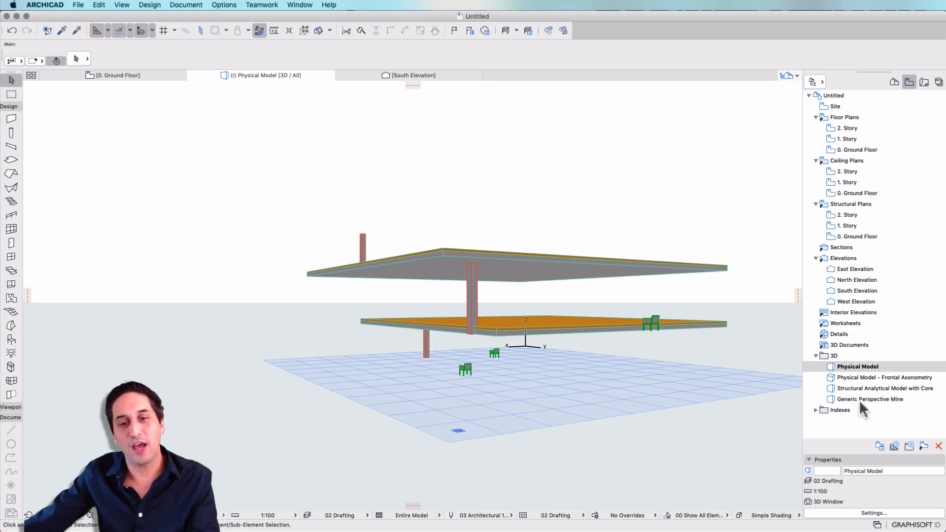
double_click(880, 399)
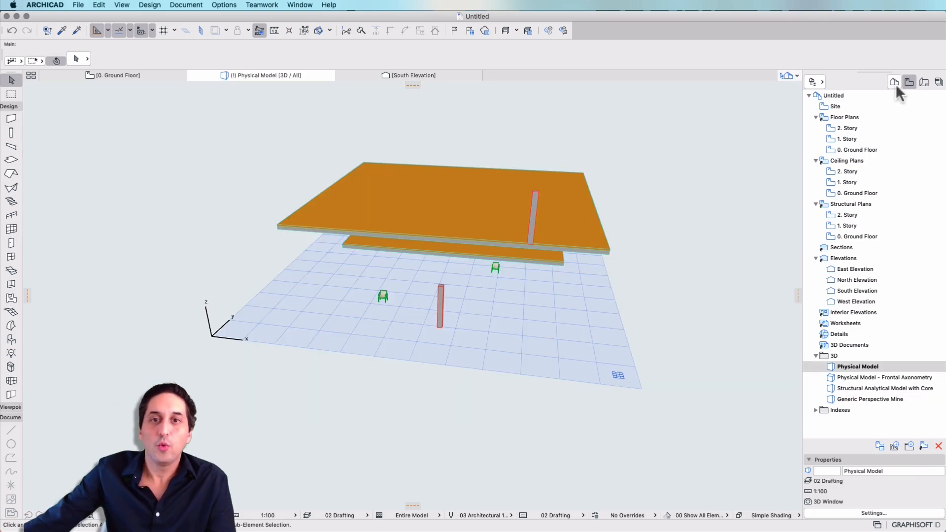
Orbit the Project Map's Generic Perspective to another angle, and recall the saved Generic Perspective Mine view from the View Map
click(894, 82)
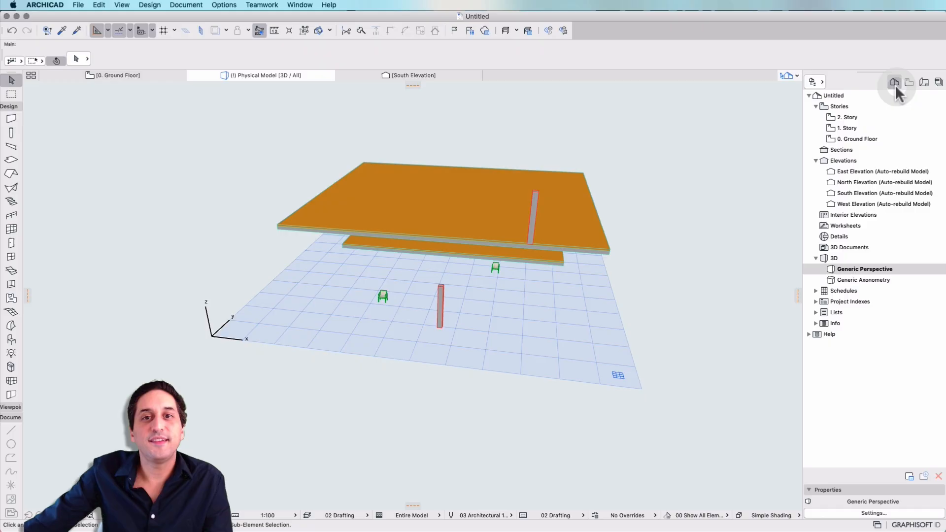
double_click(859, 269)
right_click(413, 374)
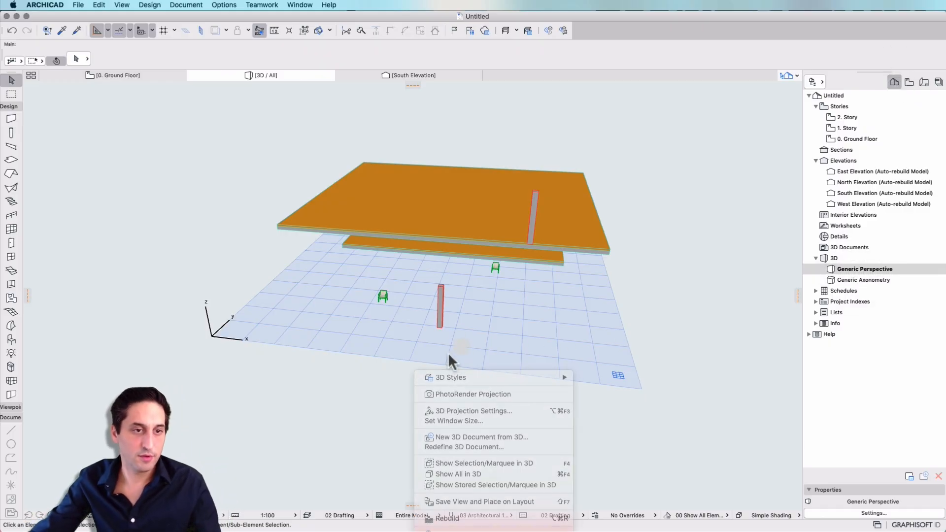
shift+middle_drag(449, 354, 432, 322)
scroll(431, 322, up, 4)
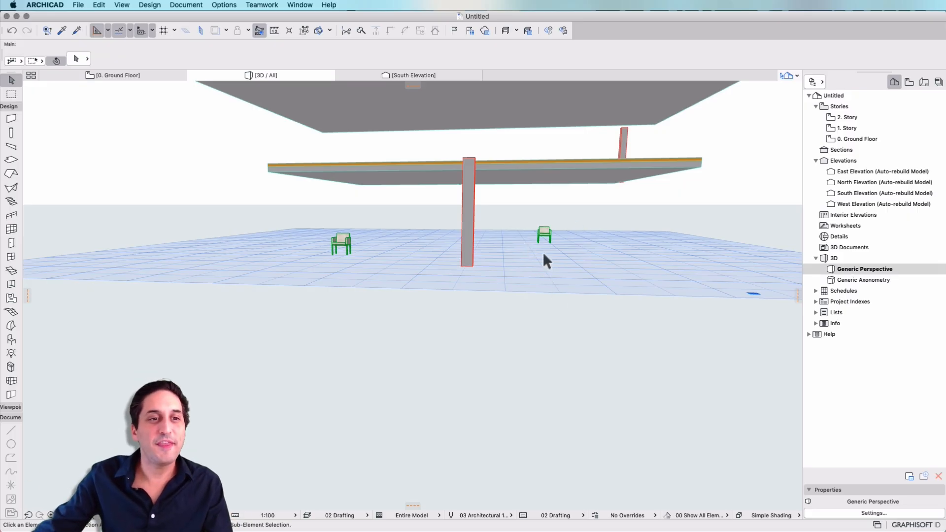
shift+middle_drag(543, 254, 497, 375)
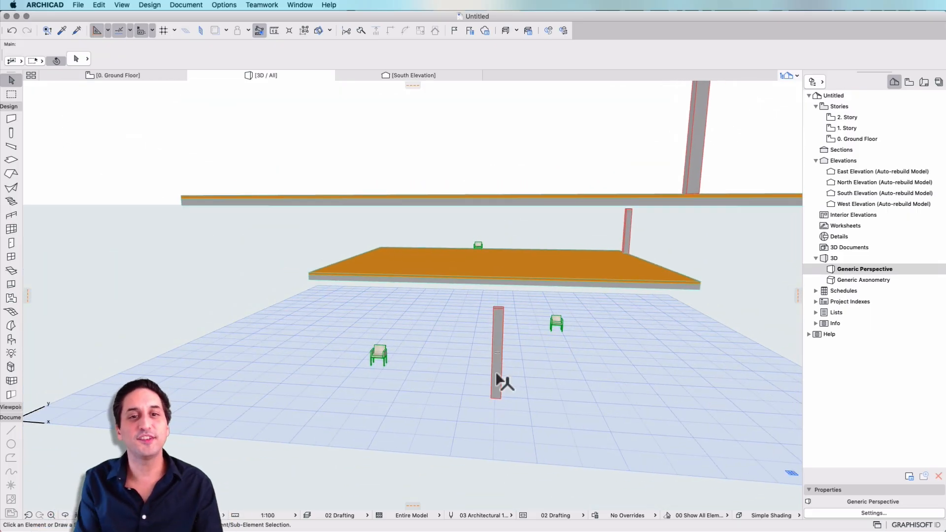
click(909, 82)
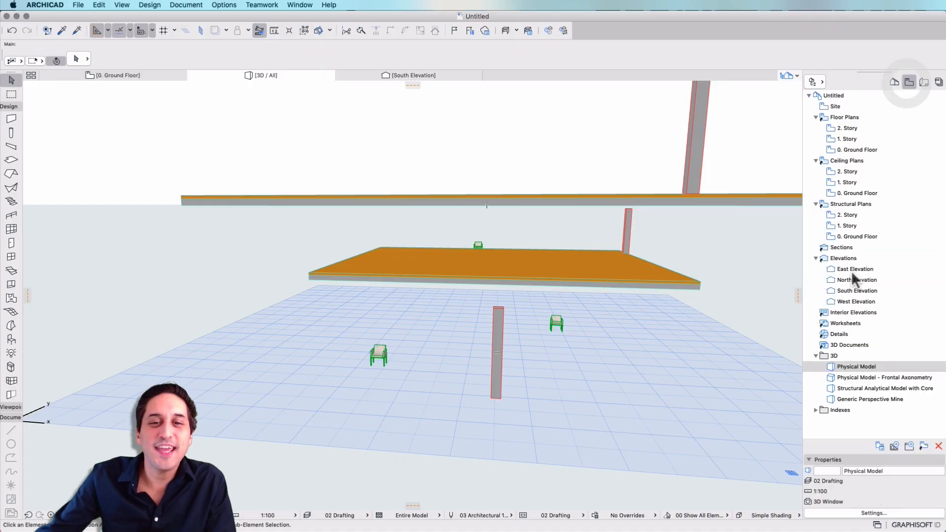
double_click(870, 398)
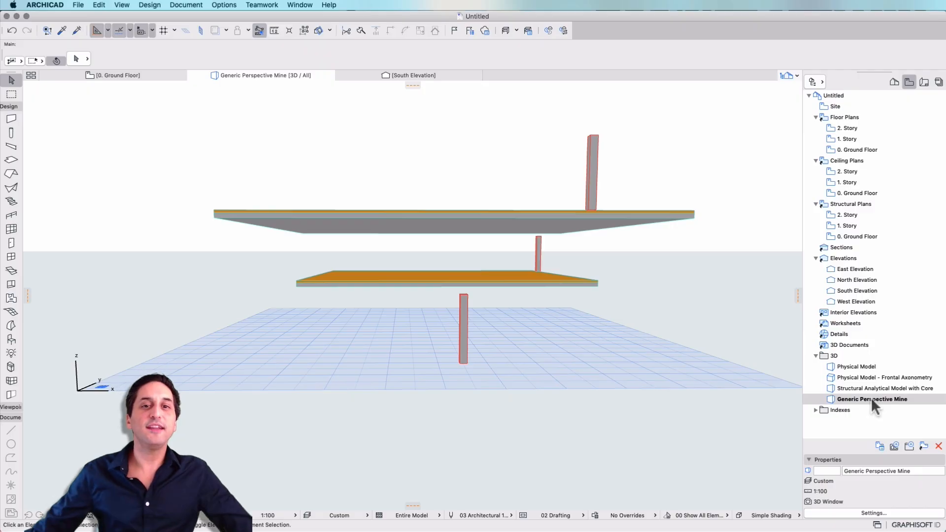
Open the Ground Floor view from the View Map's Floor Plans and examine its elements and elevation markers
click(865, 149)
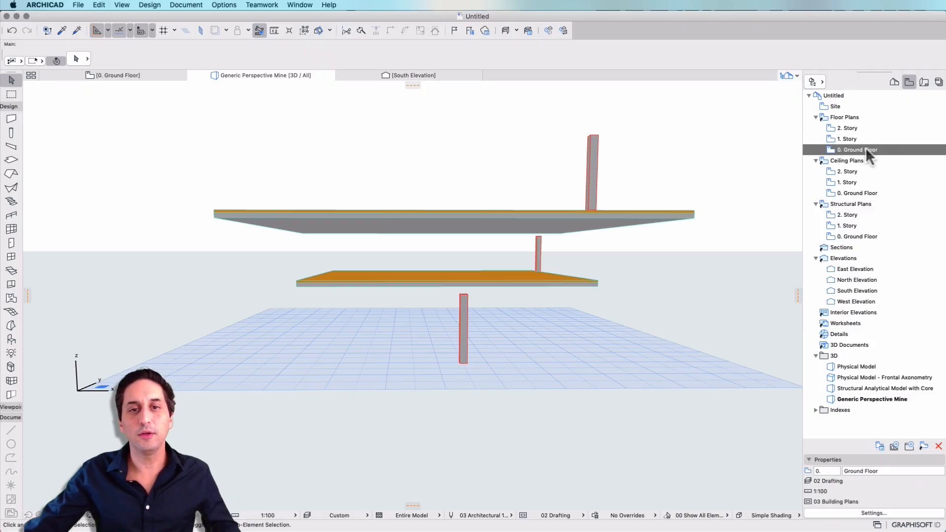
double_click(865, 149)
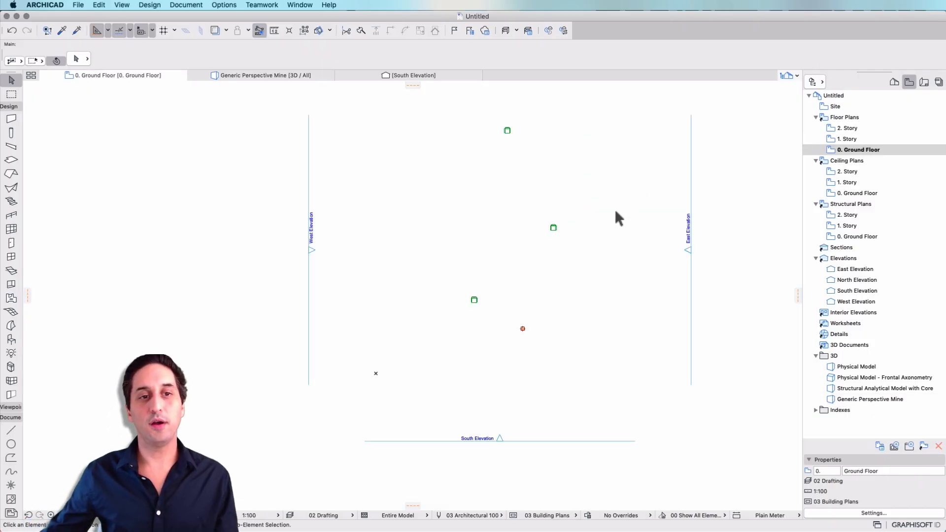
middle_drag(618, 214, 615, 253)
scroll(615, 253, down, 2)
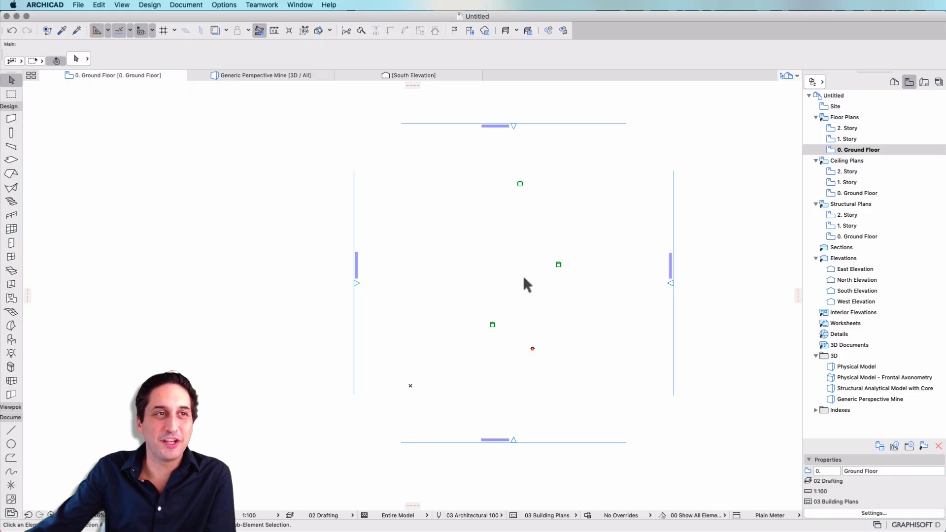
scroll(476, 239, up, 1)
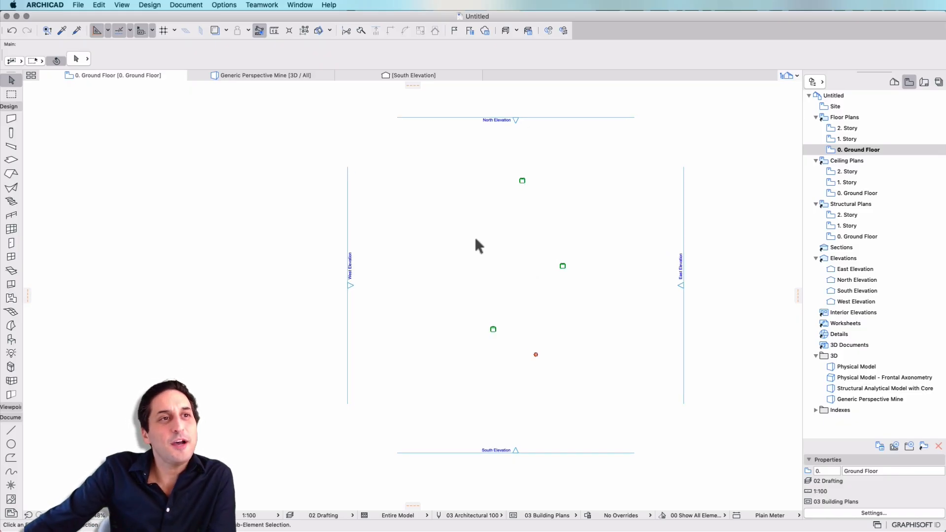
scroll(475, 237, down, 1)
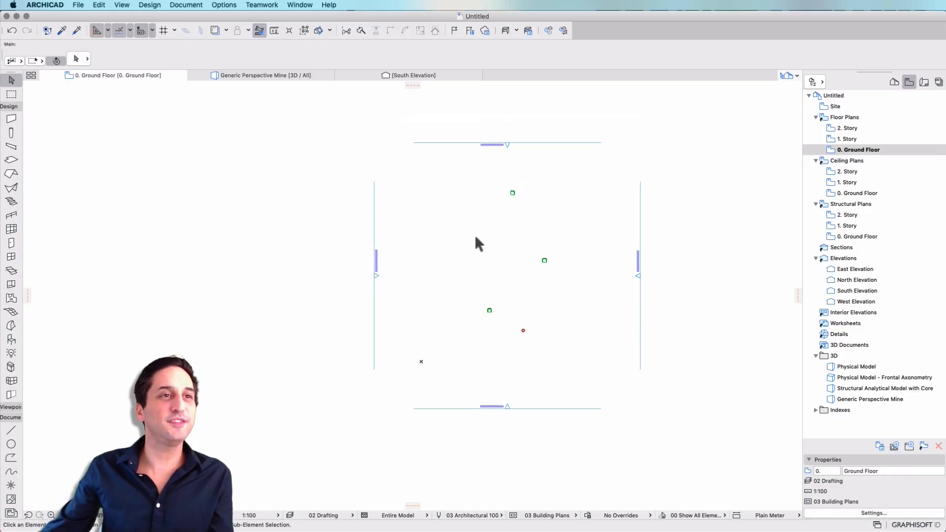
scroll(491, 260, up, 1)
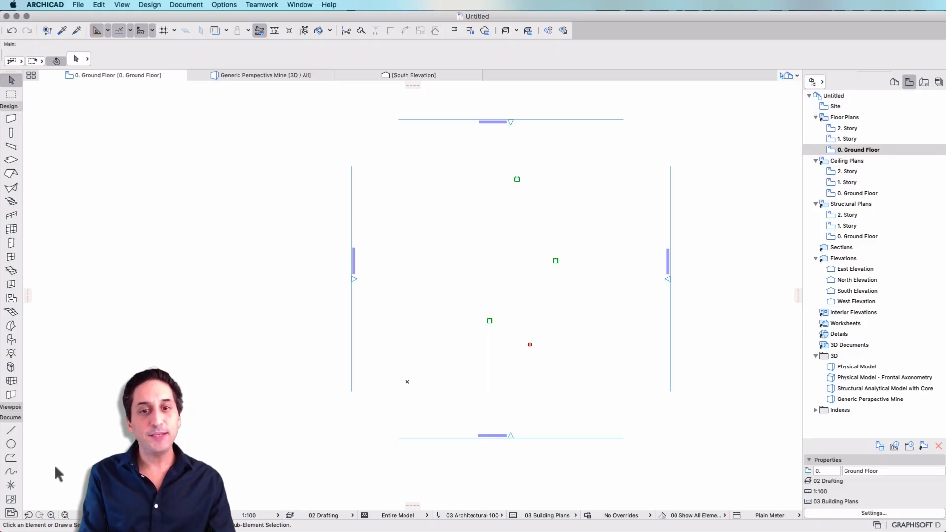
Open the Physical Model view and examine the slabs, columns and armchairs in 3D
click(869, 324)
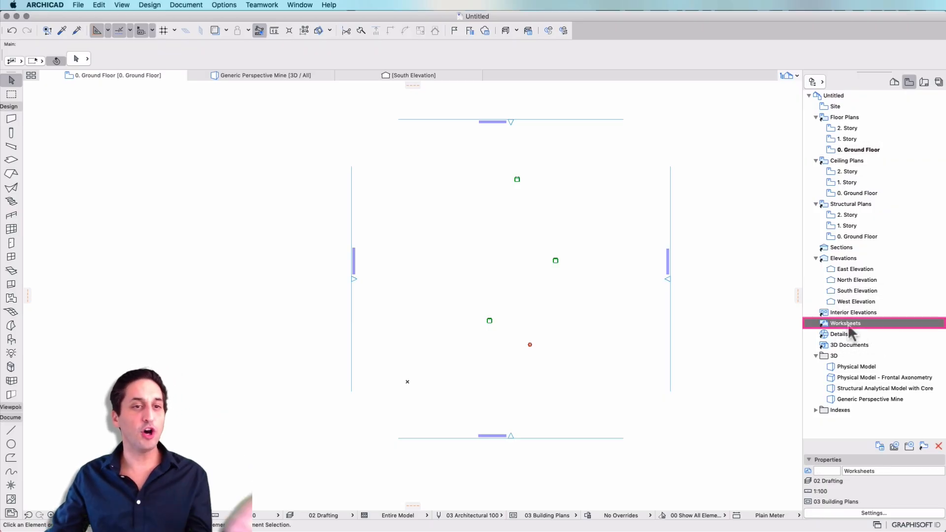
double_click(862, 367)
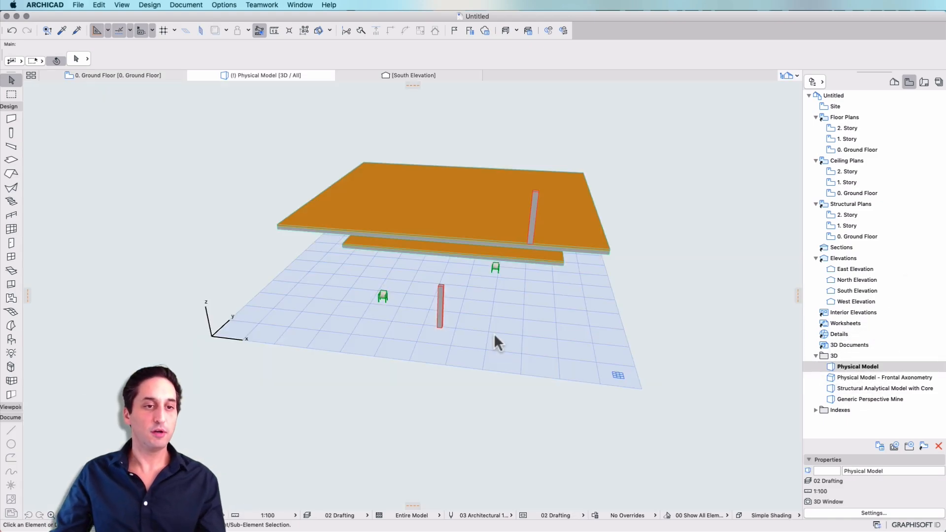
key(Escape)
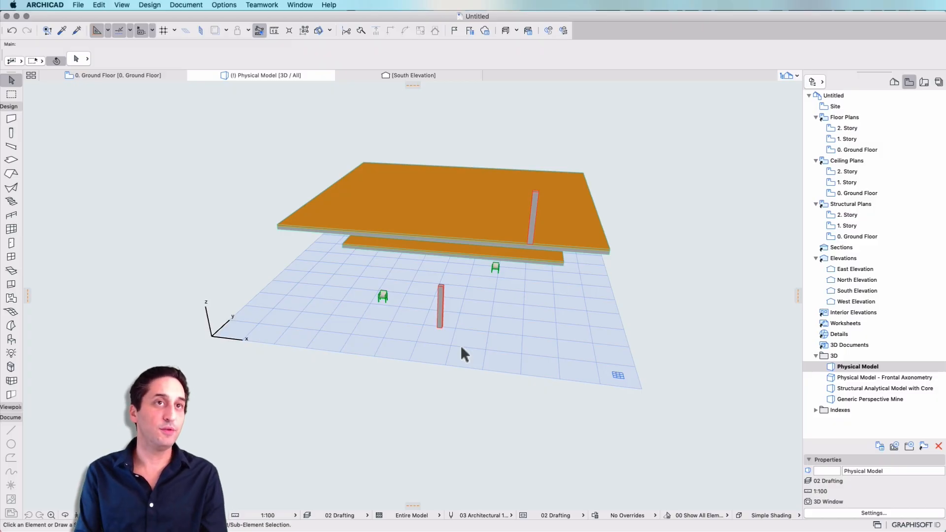
shift+middle_drag(460, 353, 543, 344)
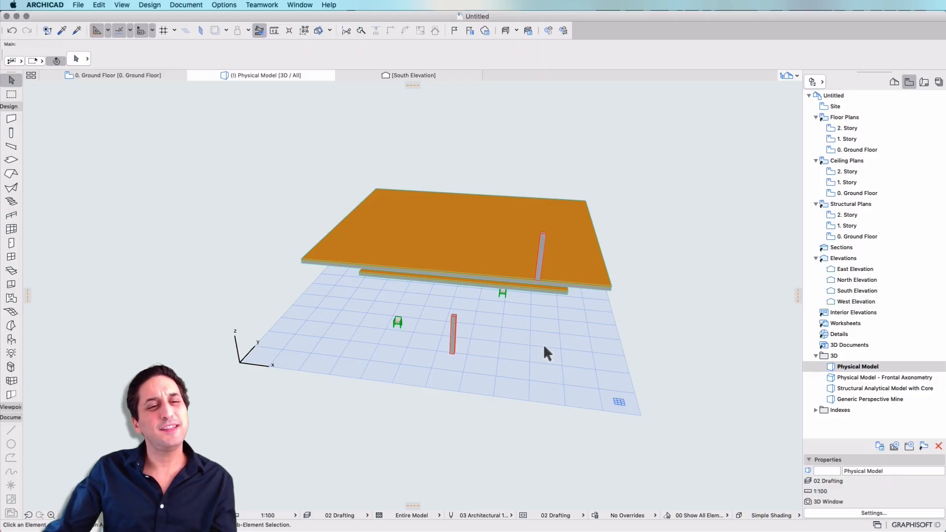
On the Ground Floor plan, draw a straight line about 20200 mm long, sloping down at about 35° between the armchairs
double_click(861, 149)
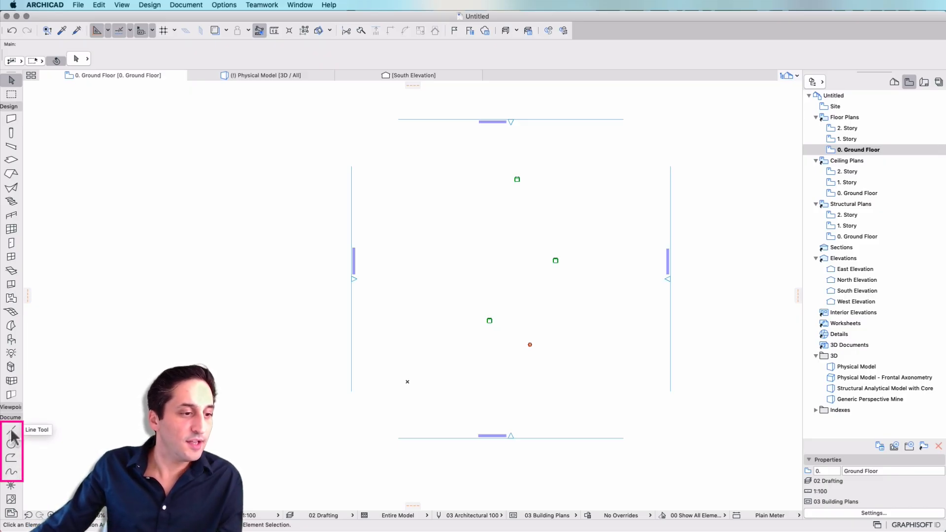
click(11, 431)
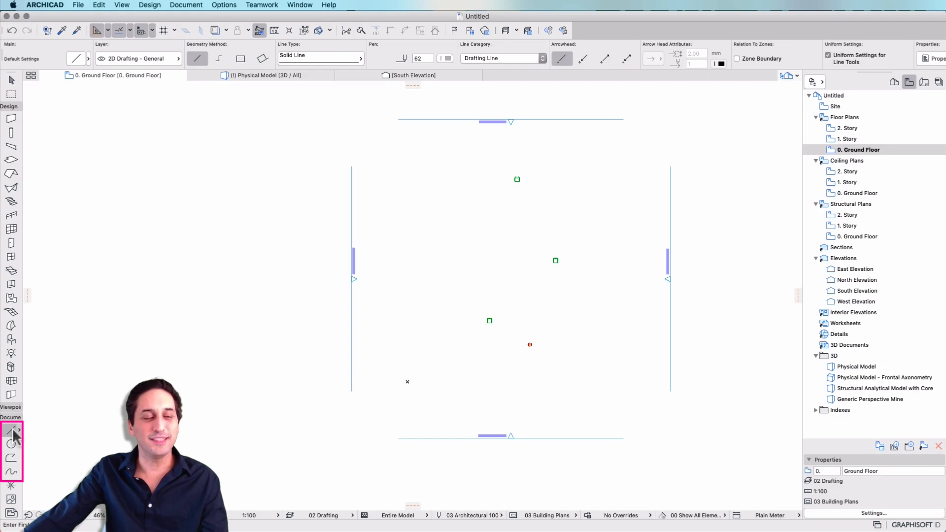
click(465, 242)
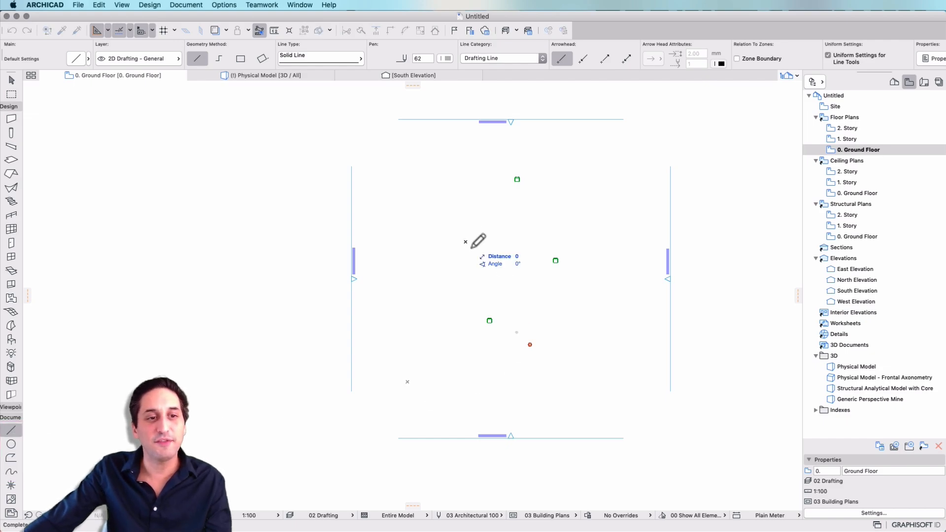
click(621, 350)
Draw a large arc on the Ground Floor plan, centred near the project origin and ending by the South Elevation marker
click(11, 444)
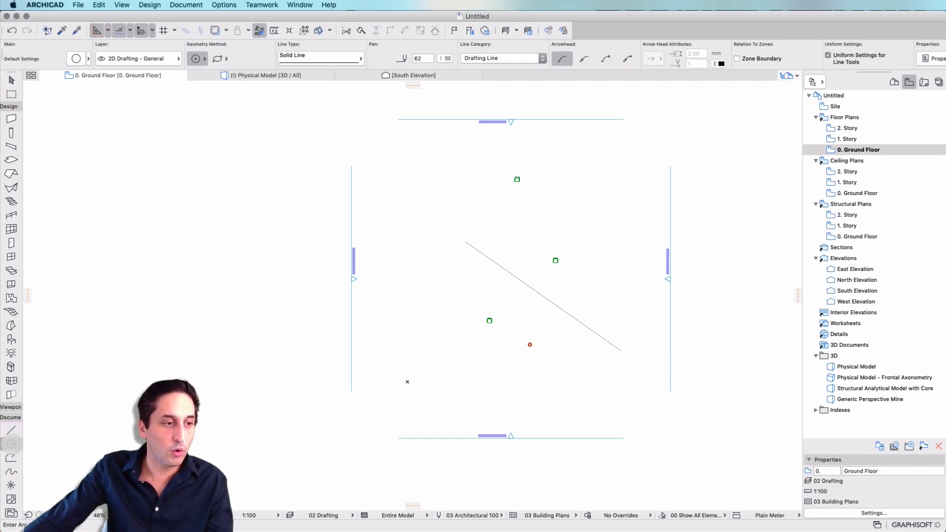
click(435, 368)
click(408, 270)
click(461, 400)
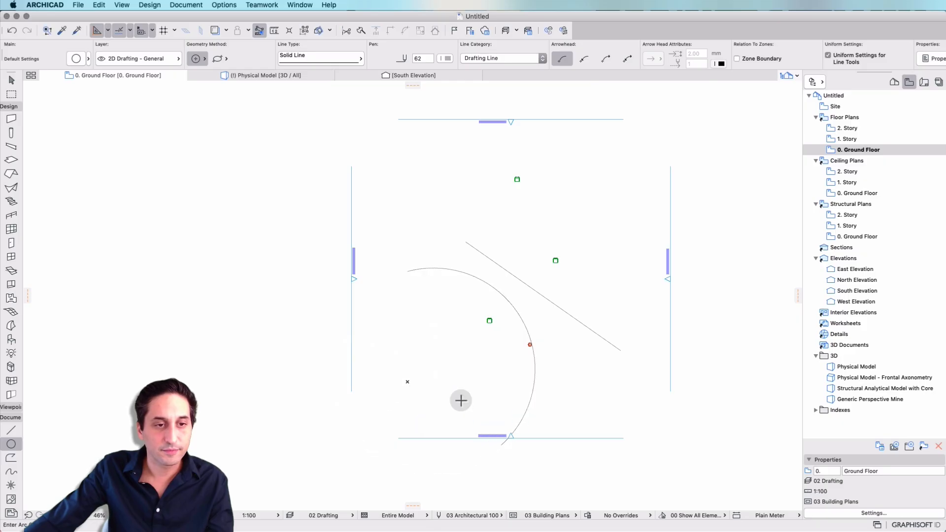
Draw an open polyline of six straight segments crossing the arc and the sloping line on the Ground Floor plan
click(11, 457)
click(452, 390)
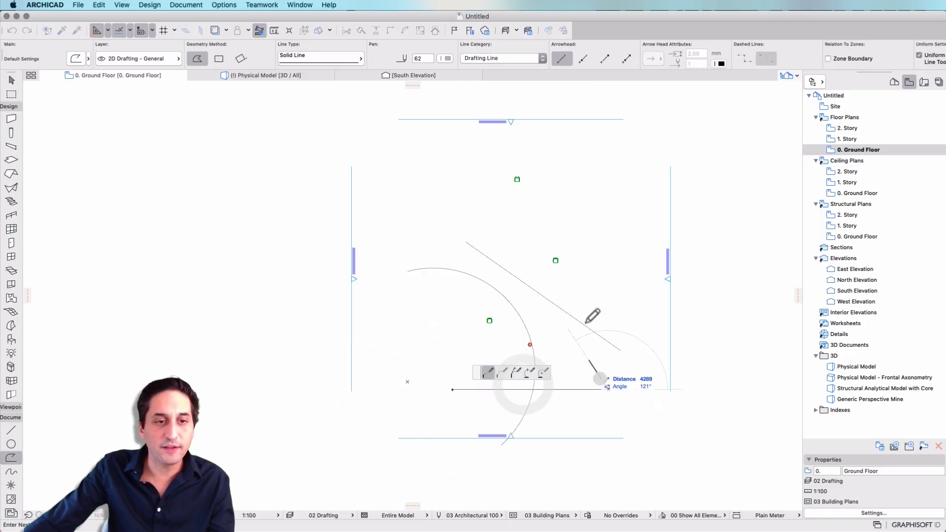
click(609, 389)
click(590, 284)
click(510, 260)
click(548, 209)
click(599, 212)
double_click(605, 245)
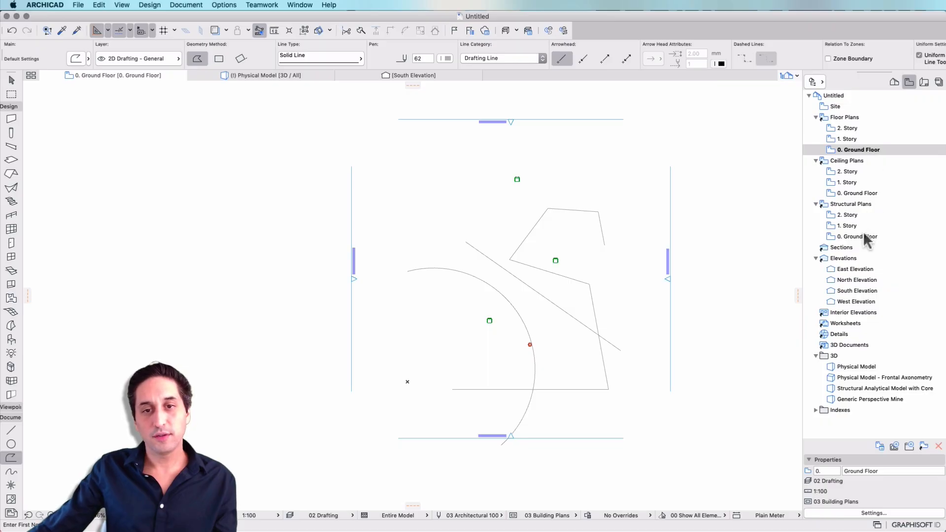
Open the Physical Model view to check whether the drawn 2D line, arc and polyline appear in 3D
click(878, 367)
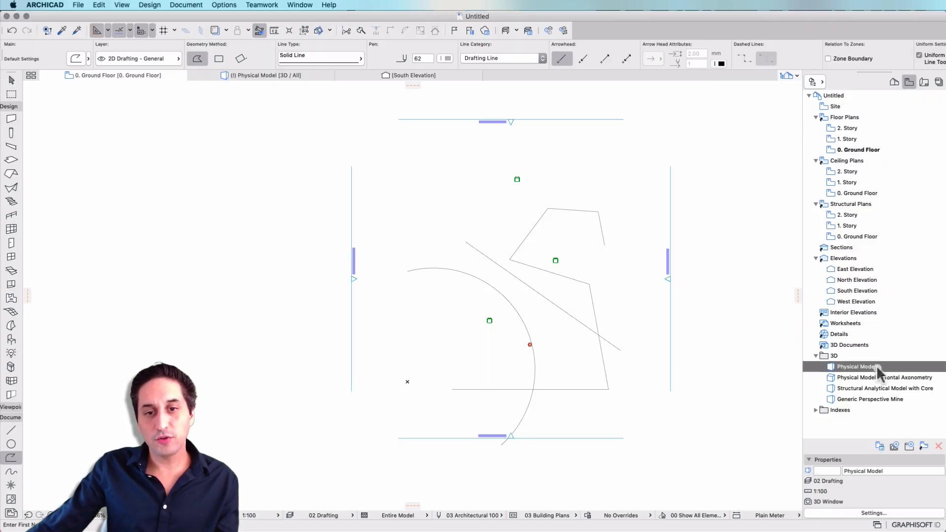
double_click(845, 365)
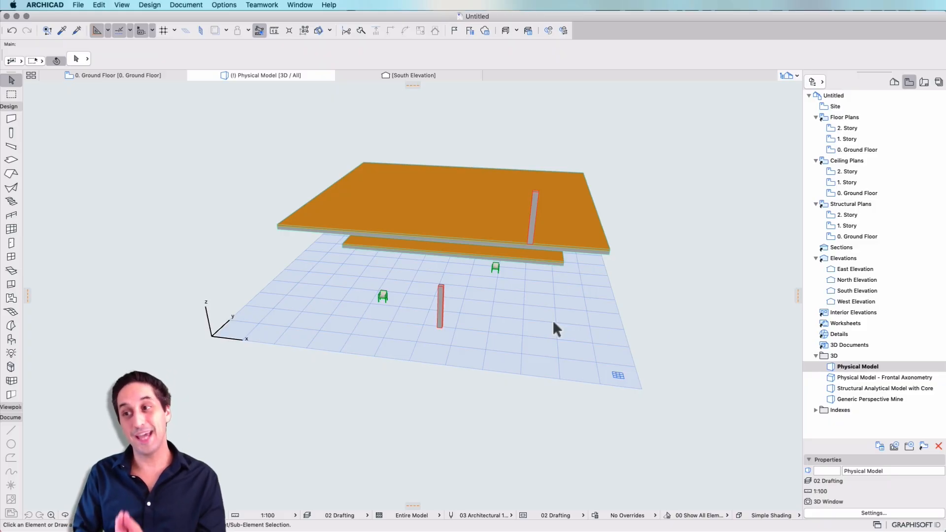
Copy the 1. Story slab 3100 mm straight down to the Ground Floor level in the 3D view and clear the selection
shift+middle_drag(553, 321, 511, 299)
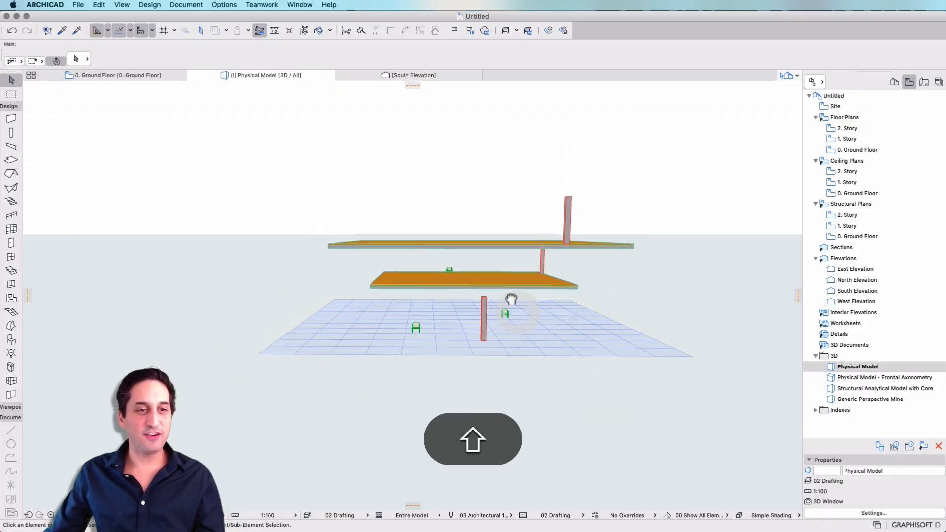
click(525, 286)
key(alt+super+d)
click(581, 286)
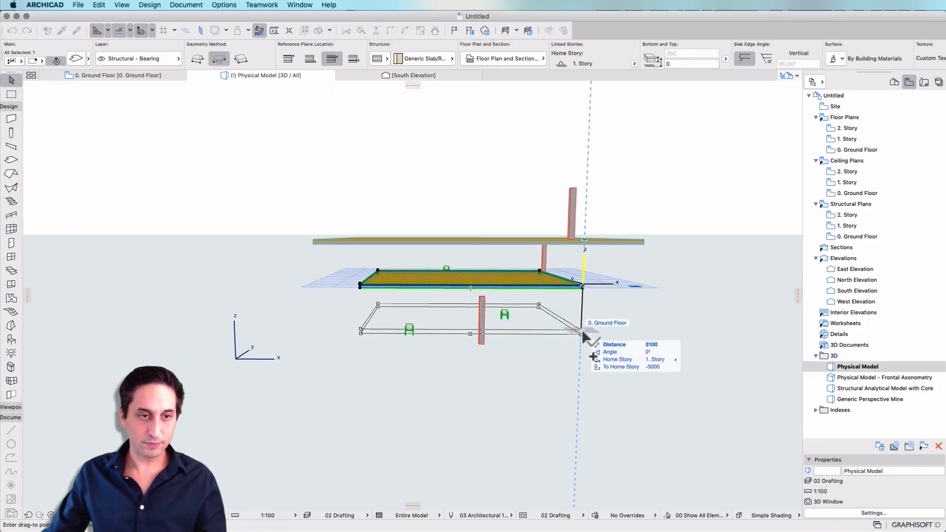
click(582, 331)
key(Escape)
Examine the stacked slabs, columns and armchairs in the 3D model from closer, farther and different angles
scroll(546, 210, up, 2)
middle_drag(546, 210, 535, 228)
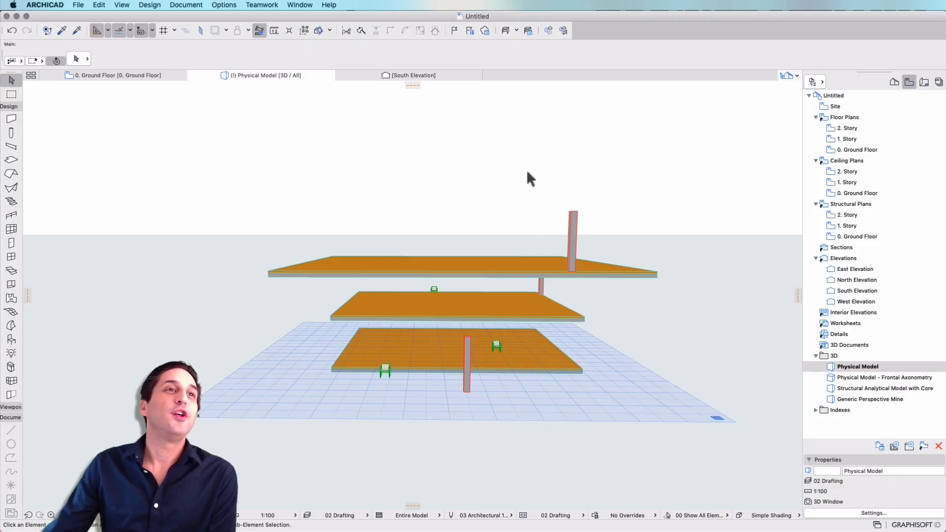
scroll(519, 249, up, 5)
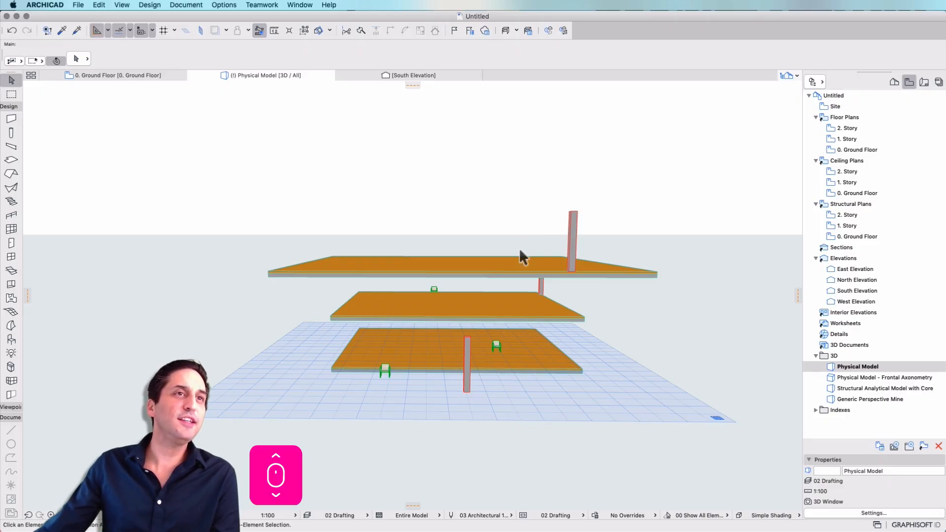
scroll(471, 290, down, 5)
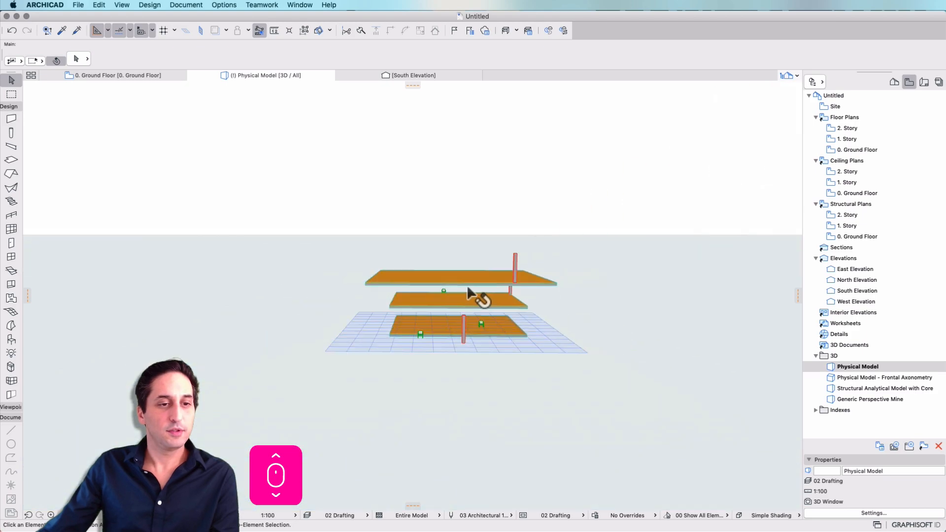
scroll(473, 293, up, 5)
scroll(473, 293, down, 4)
scroll(468, 291, up, 2)
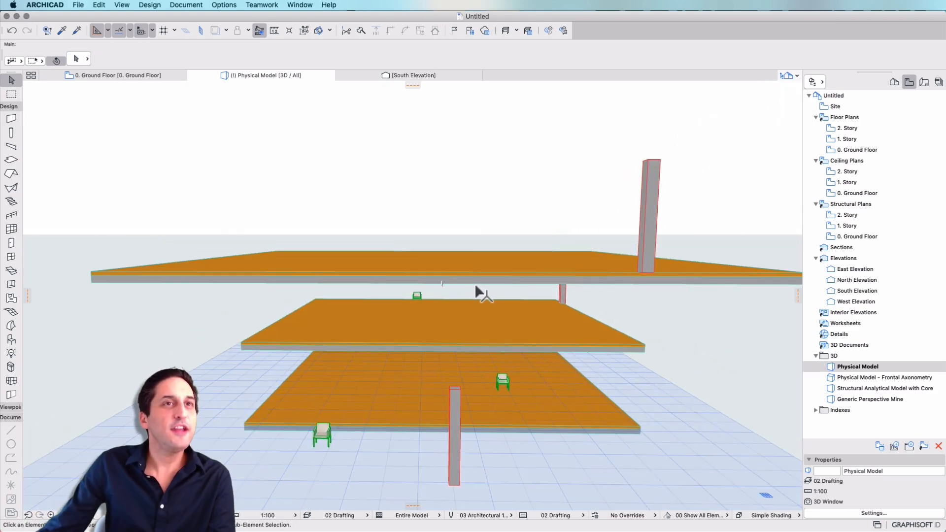
scroll(476, 287, down, 4)
scroll(475, 290, up, 1)
middle_drag(475, 289, 427, 281)
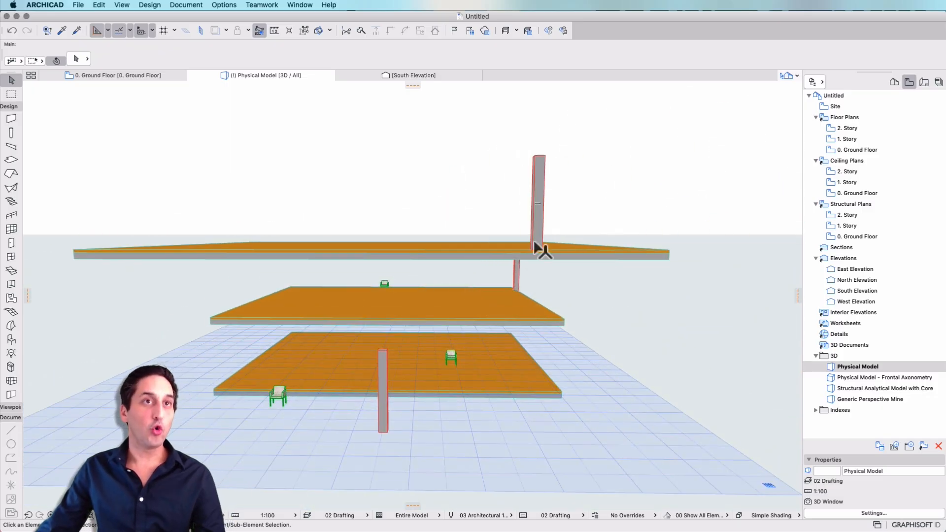
shift+click(523, 309)
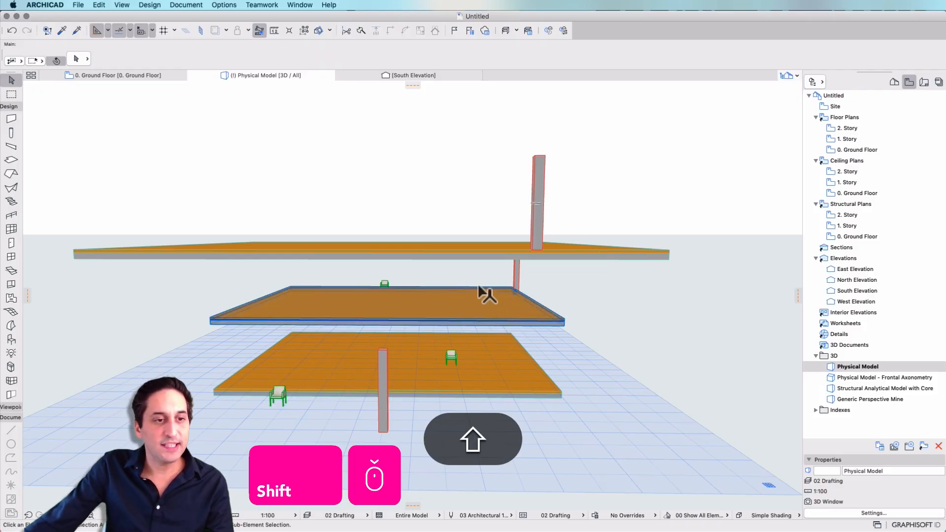
shift+middle_drag(486, 295, 483, 266)
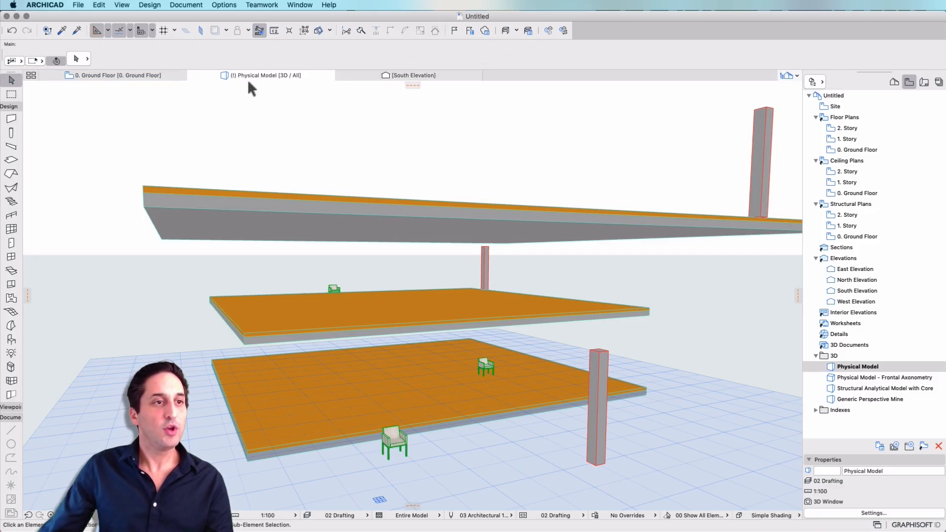
In the South Elevation, move a copy of the Ground Floor slab straight up onto the top of the 2. Story column
click(31, 76)
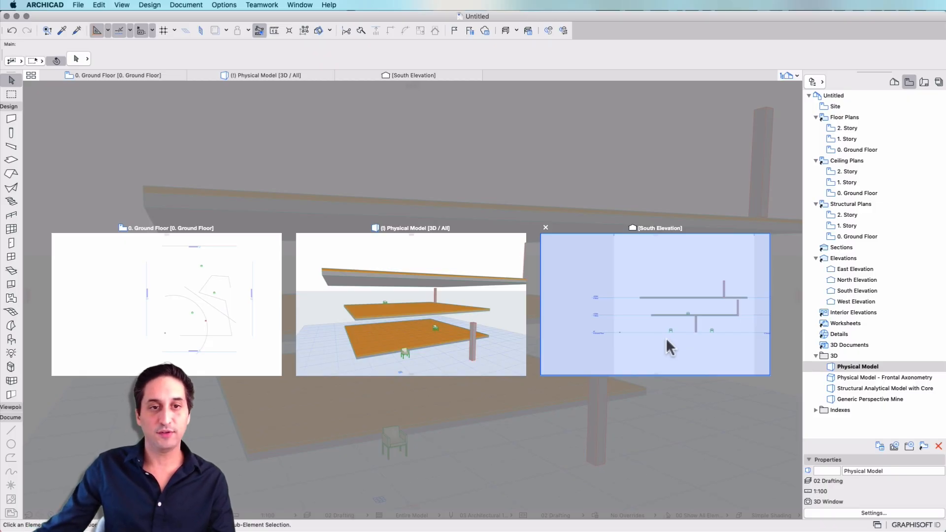
click(665, 338)
click(641, 382)
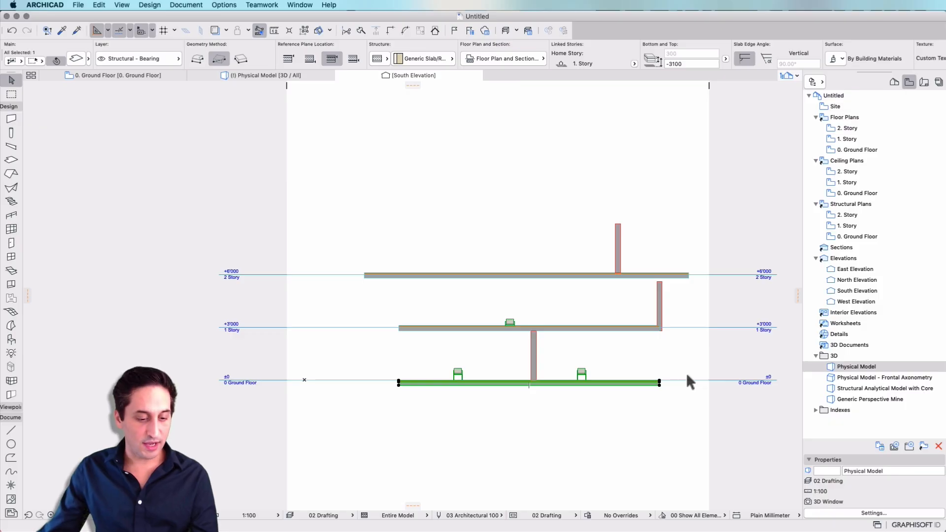
key(alt+super+d)
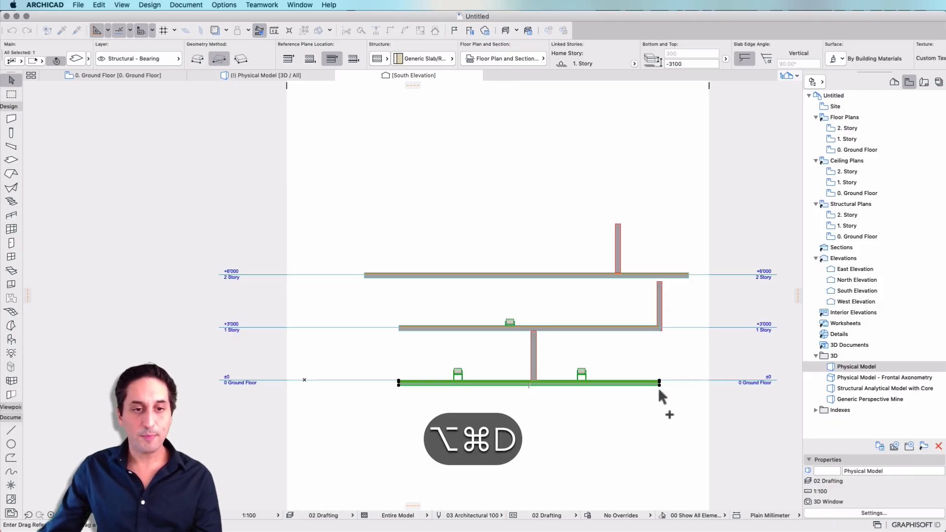
click(660, 384)
shift+click(621, 223)
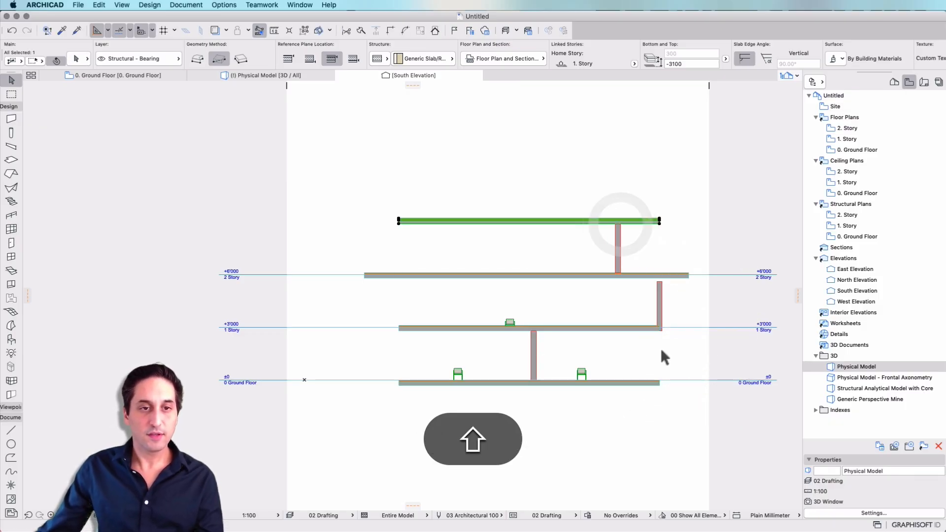
Compare the new top slab across the Physical Model, Ground Floor plan and South Elevation views, ending in the Physical Model
click(251, 75)
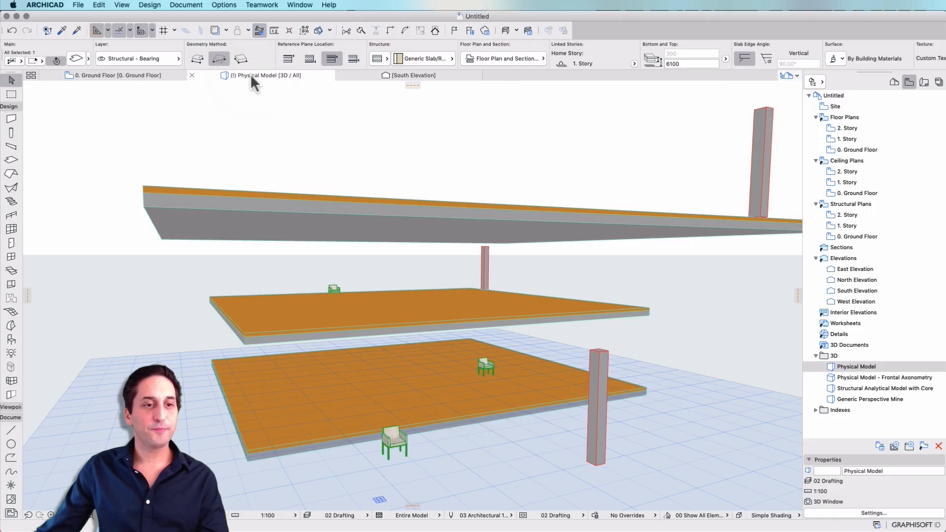
scroll(399, 361, down, 2)
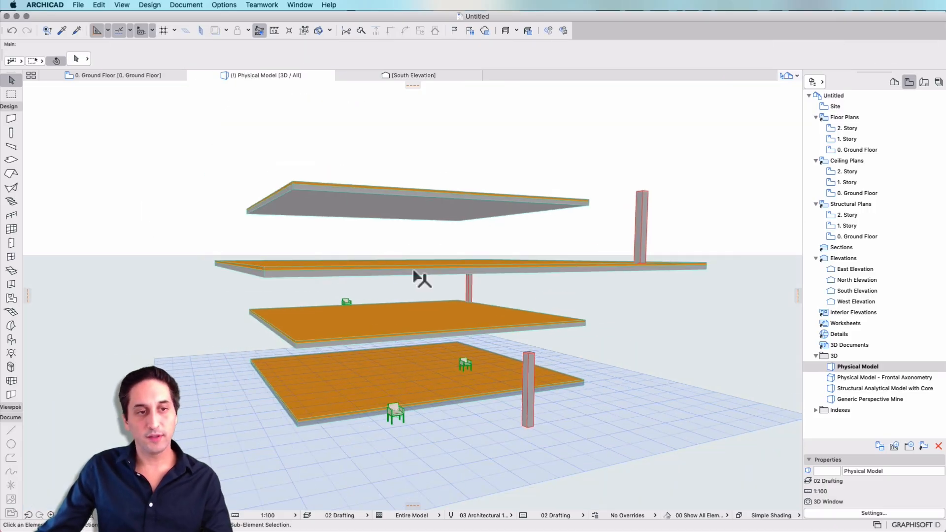
scroll(413, 271, up, 1)
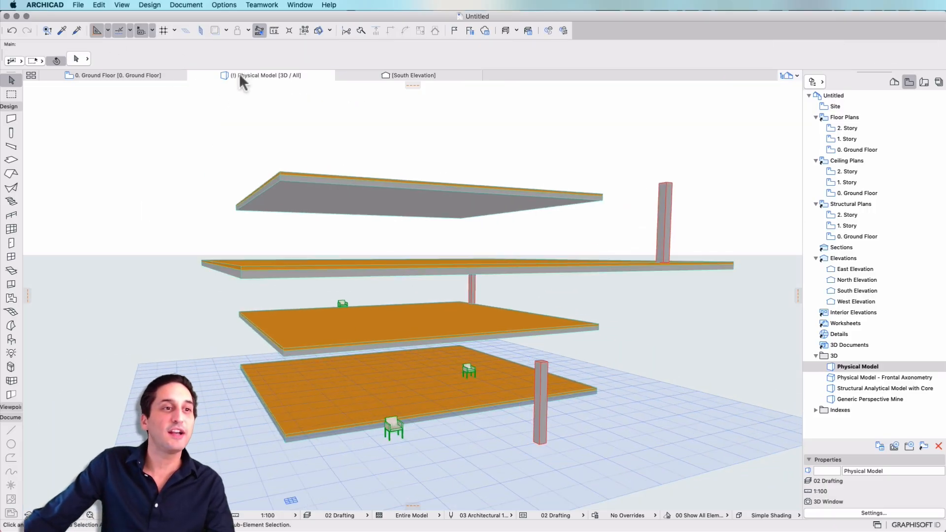
click(105, 73)
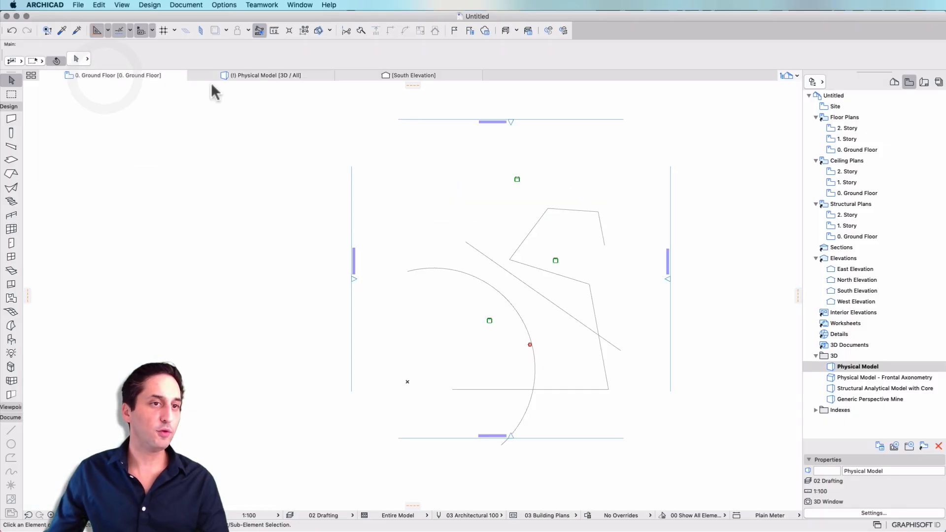
click(418, 74)
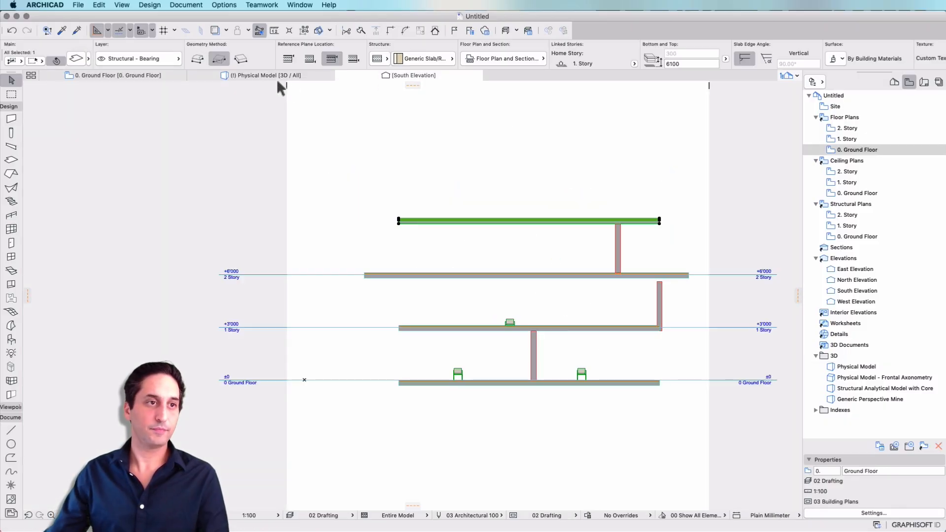
click(277, 74)
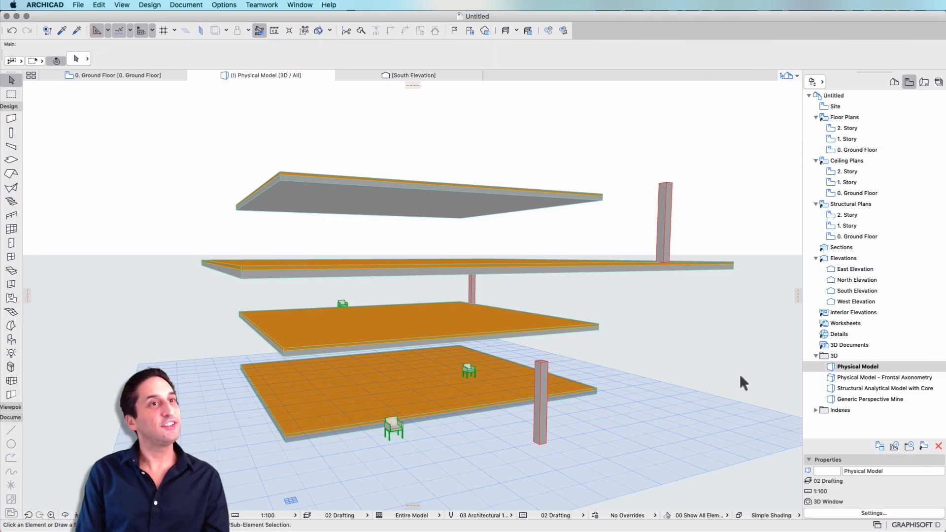
scroll(566, 241, down, 1)
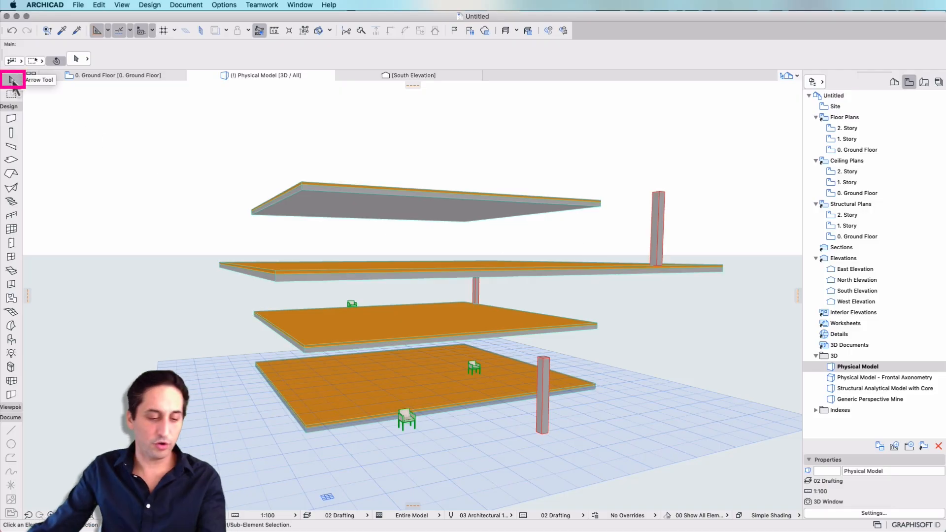
With the Arrow tool, select the top slab, deselect it, select the 1. Story slab, and clear the selection
key(Escape)
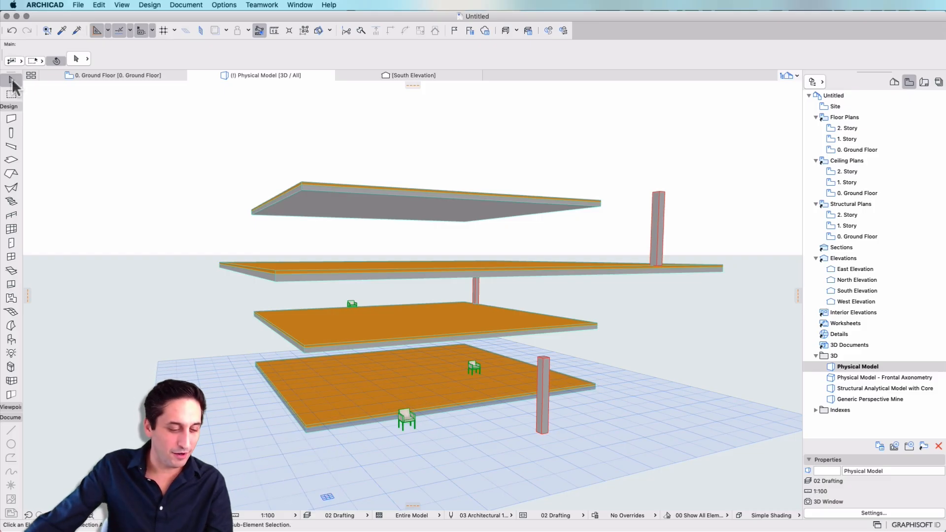
key(Escape)
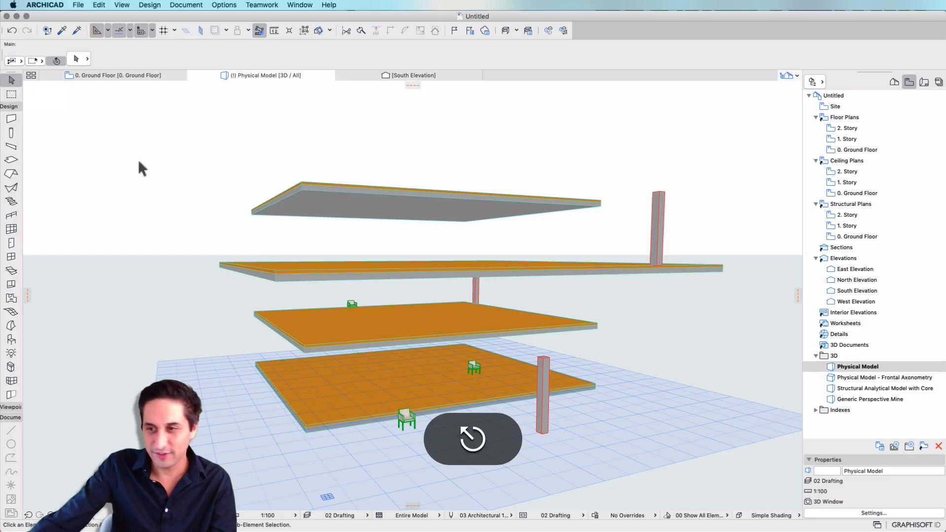
key(Escape)
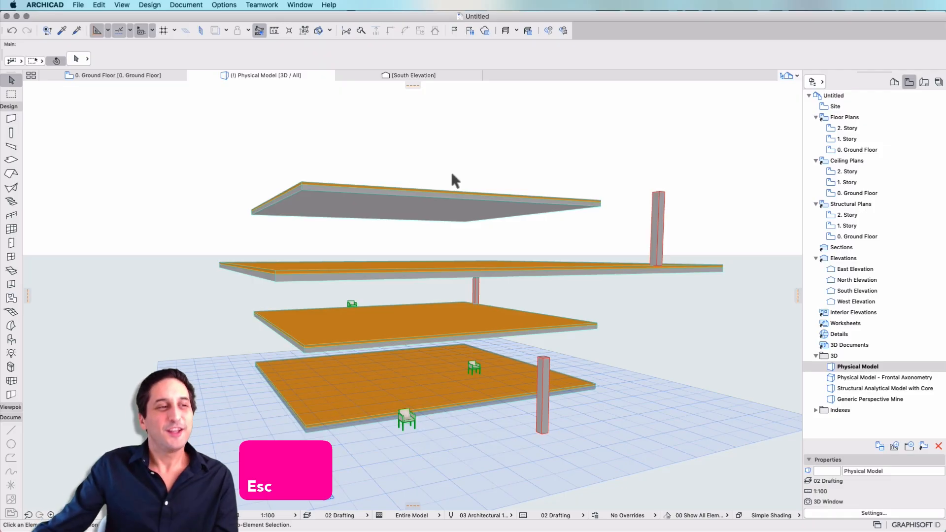
click(399, 217)
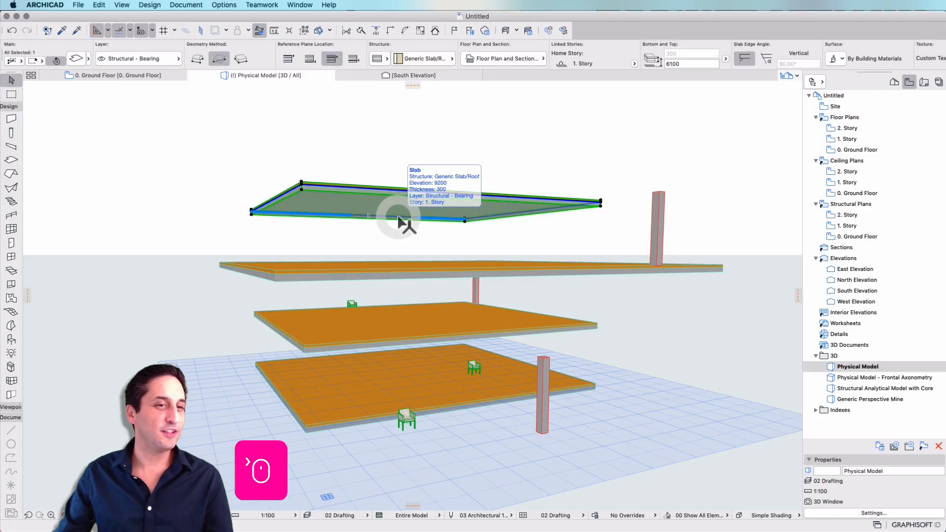
click(452, 142)
click(432, 329)
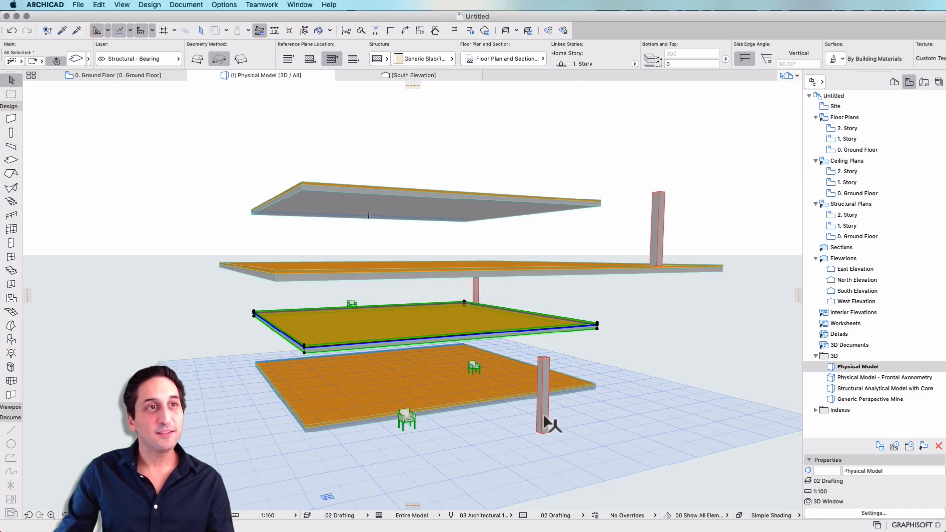
key(Escape)
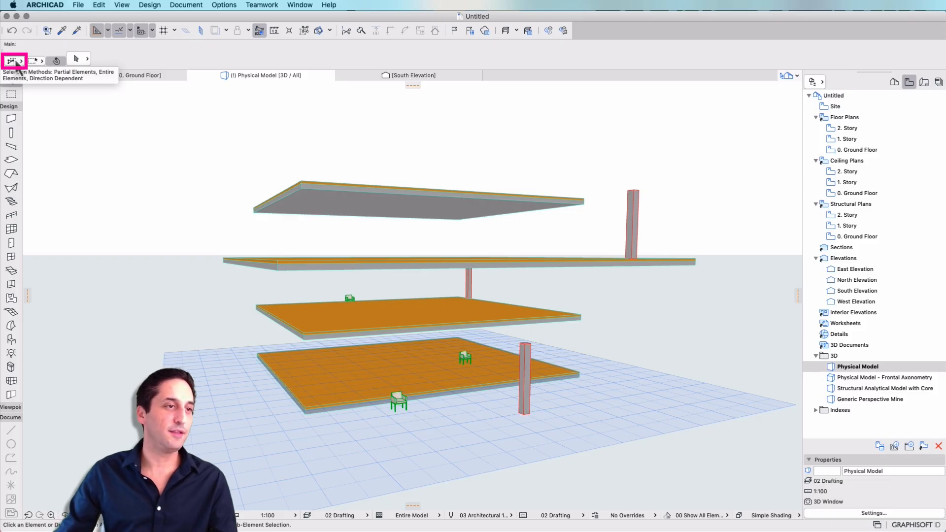
Set the selection method to Entire Elements and try a selection rectangle around the top slab, clearing the selection at the end
click(16, 61)
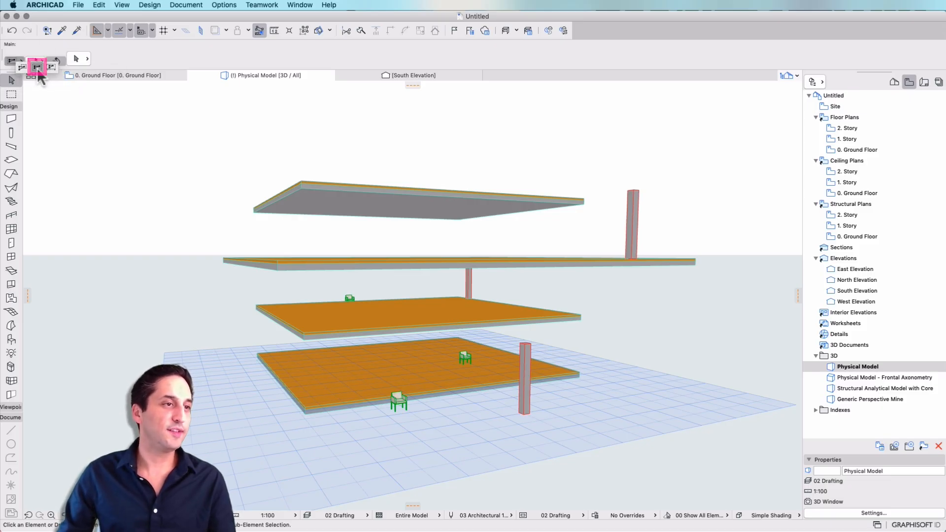
click(37, 66)
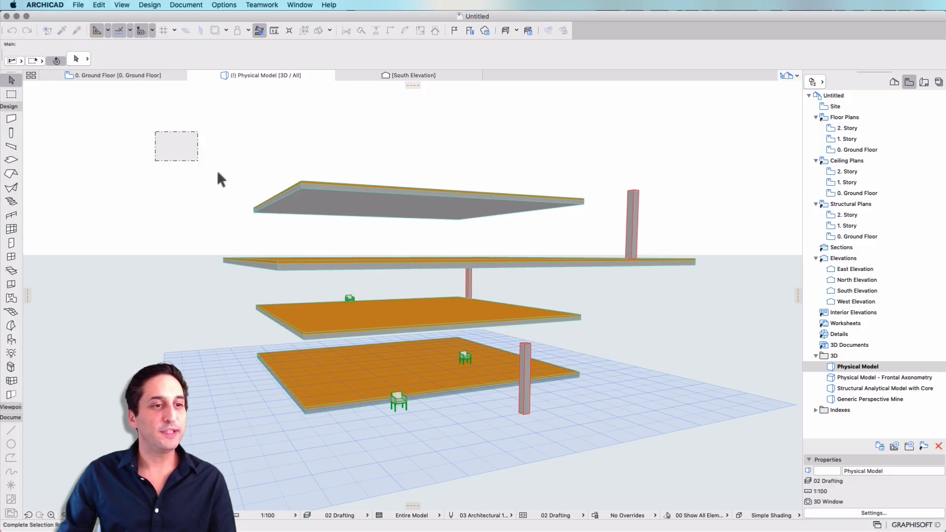
drag(218, 175, 606, 288)
key(Escape)
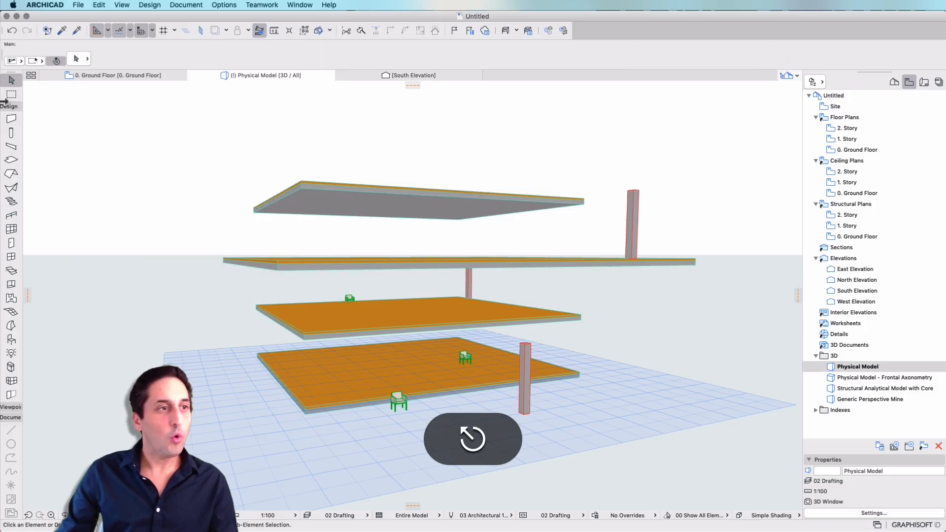
Set the selection method to Partial Elements and try a rectangle over the top slab and part of the 2. Story slab, clearing the selection
click(11, 62)
click(48, 68)
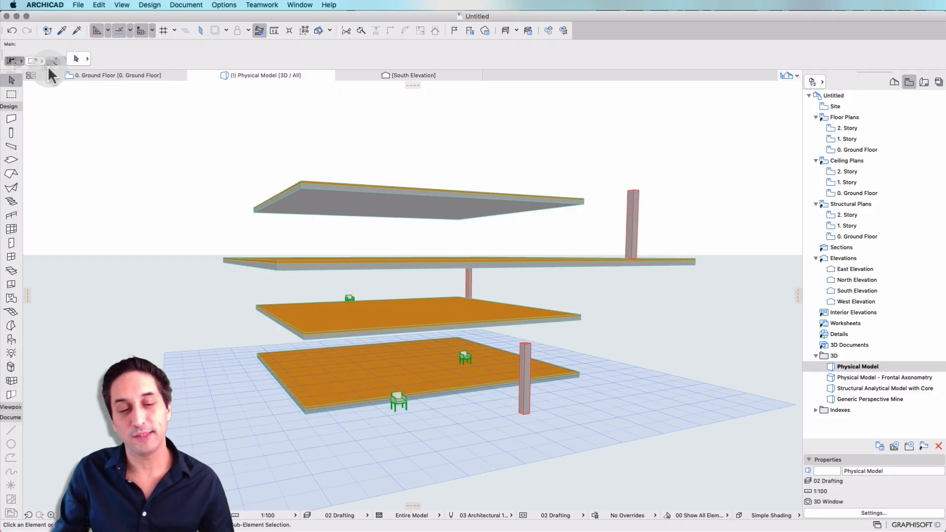
click(191, 164)
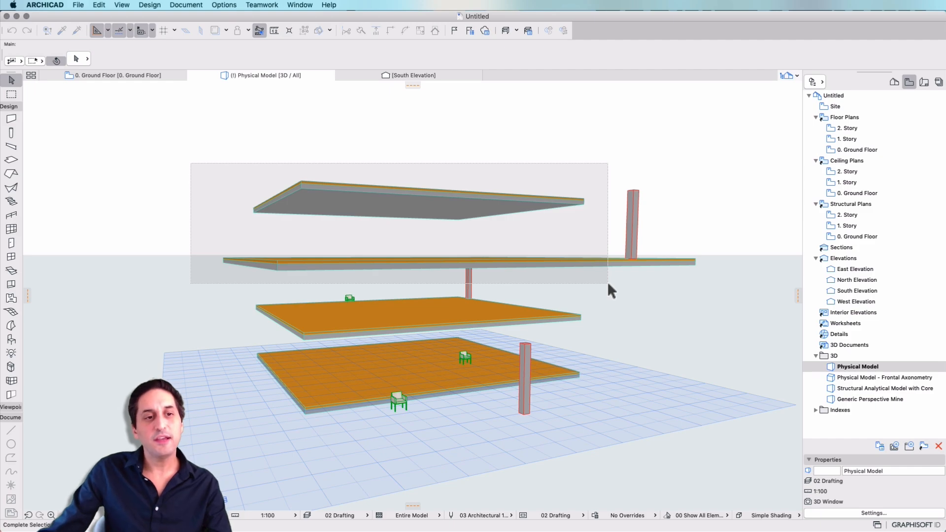
click(608, 283)
key(Escape)
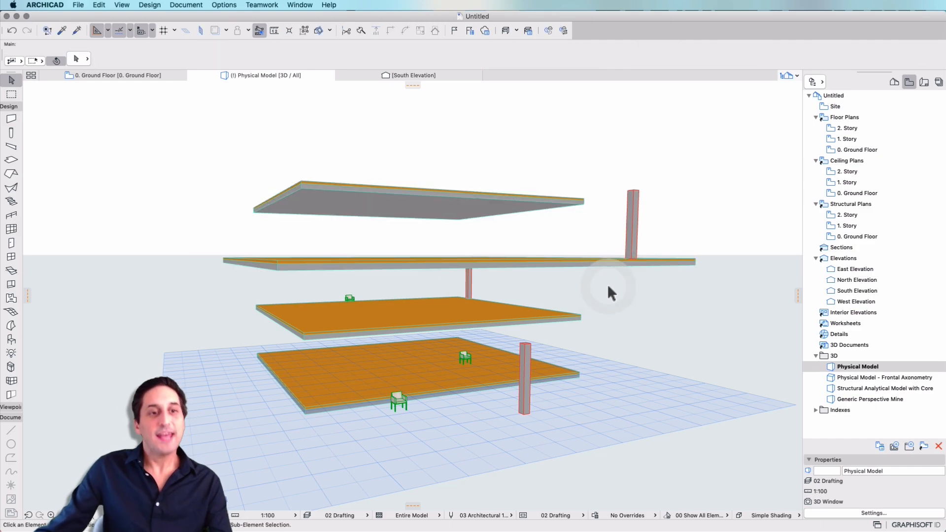
Set the Arrow tool's selection method to Direction Dependent
click(11, 61)
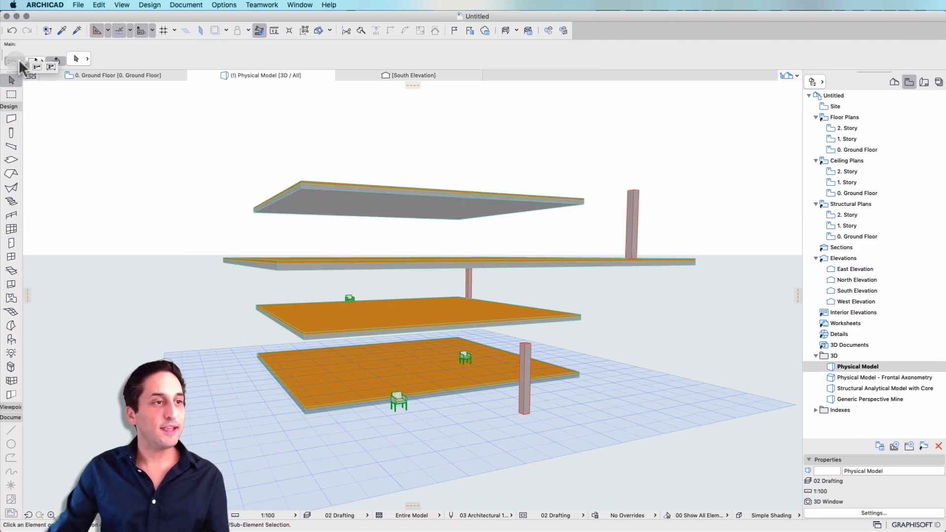
click(52, 66)
click(12, 60)
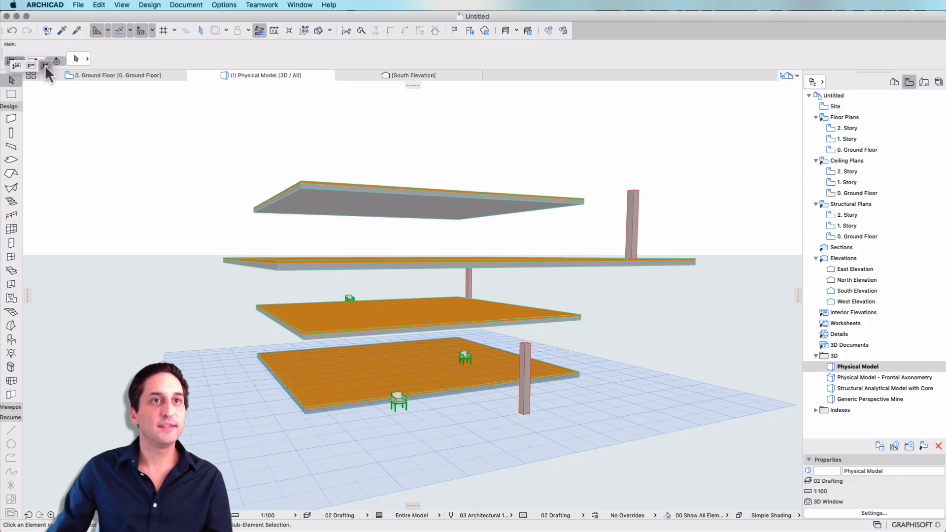
click(46, 65)
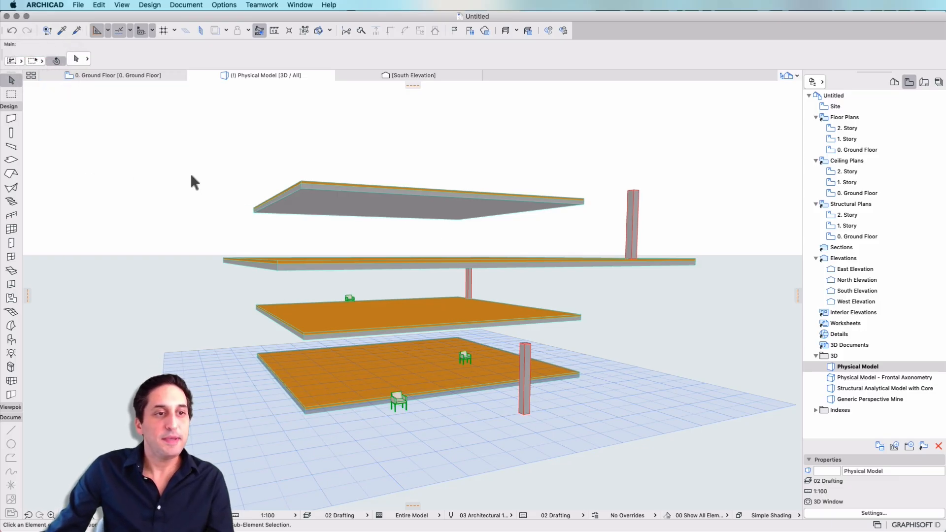
Try a left-to-right selection rectangle around the top slab and across part of the 2. Story slab, clearing the selection
mouse_move(168, 135)
mouse_down()
mouse_move(529, 284)
mouse_move(621, 283)
mouse_move(614, 279)
mouse_up()
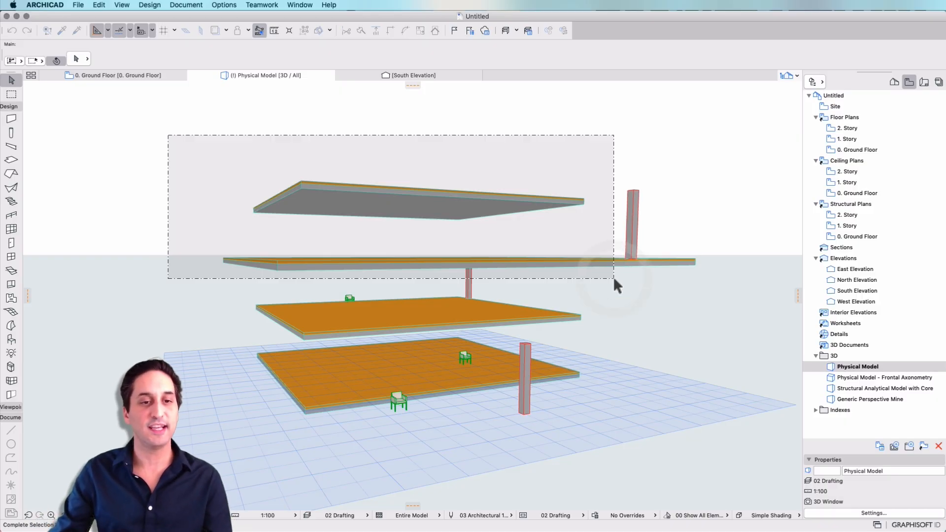
click(614, 278)
key(Escape)
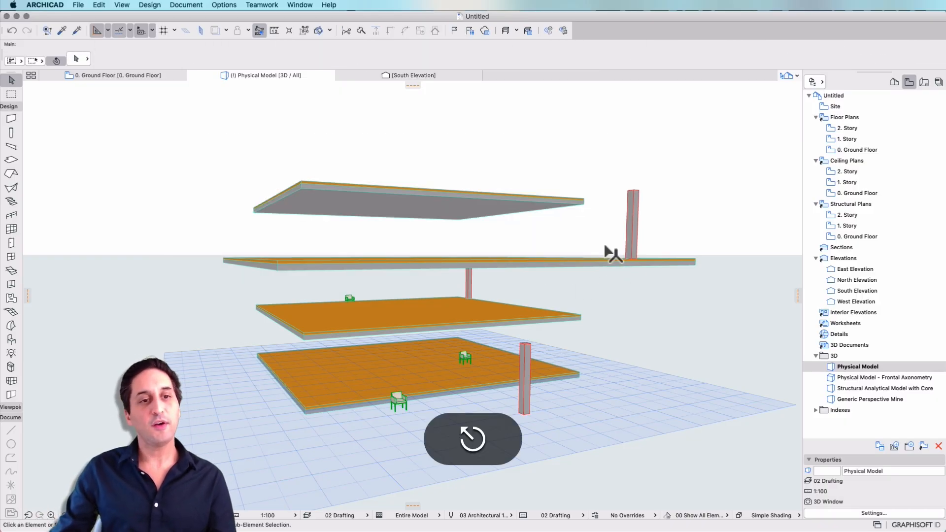
Try a right-to-left selection rectangle over the top slab, part of the 2. Story slab and the column beneath it, clearing the selection
click(620, 129)
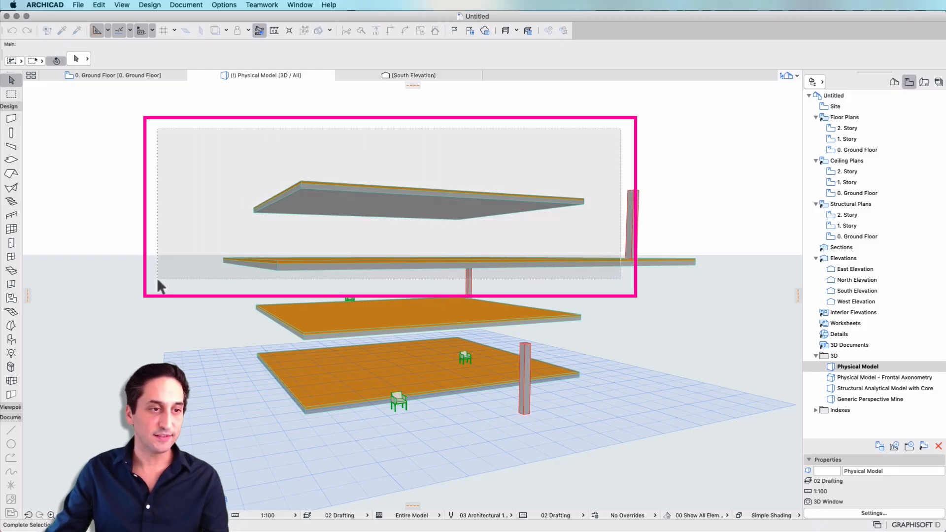
click(159, 278)
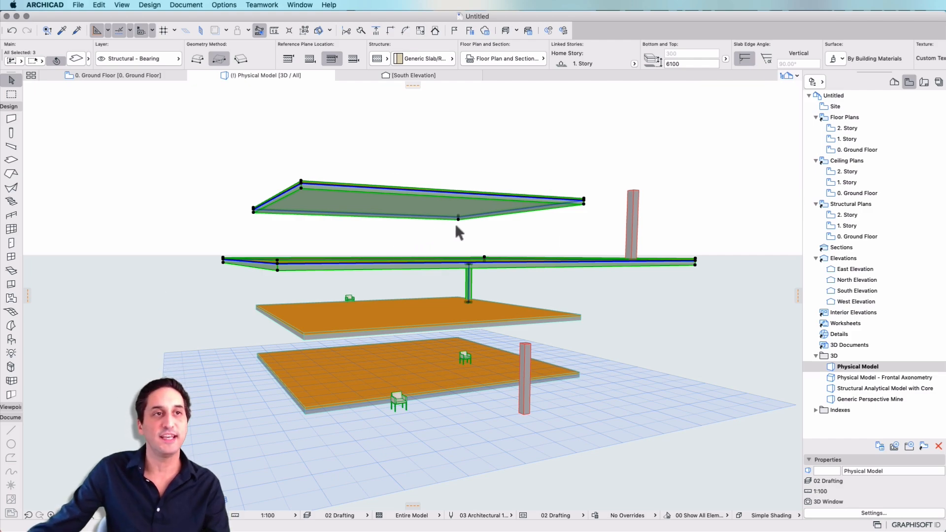
key(Escape)
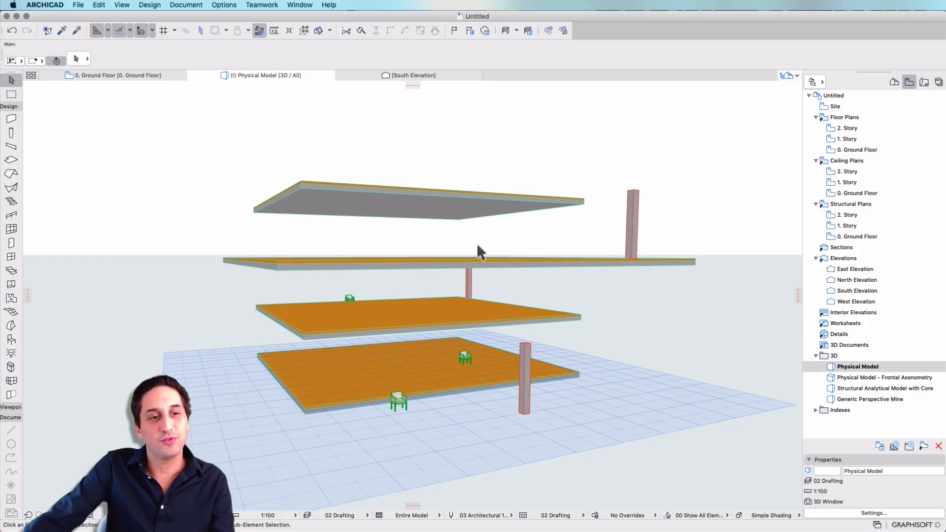
Set the Arrow tool's selection shape to polygon and try an outline across the middle column and its adjoining slabs, clearing the selection
click(34, 61)
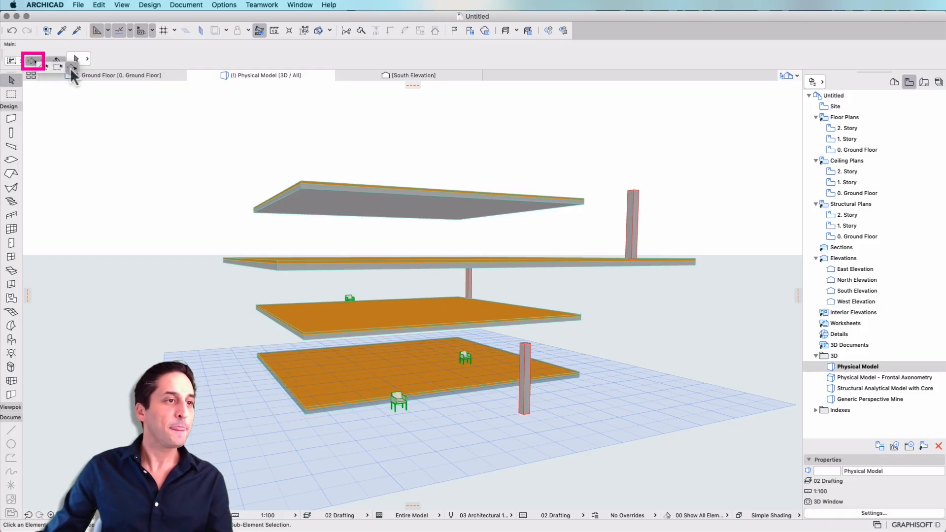
click(43, 66)
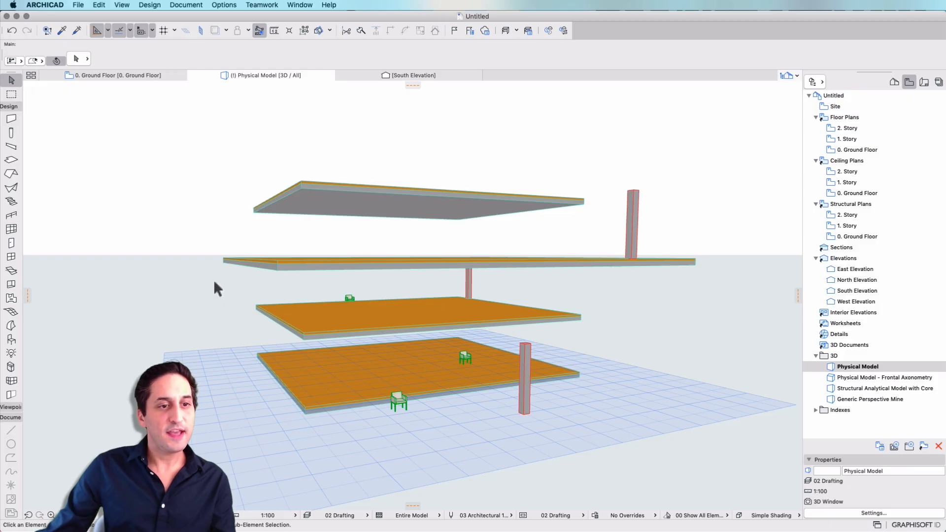
click(437, 288)
click(438, 238)
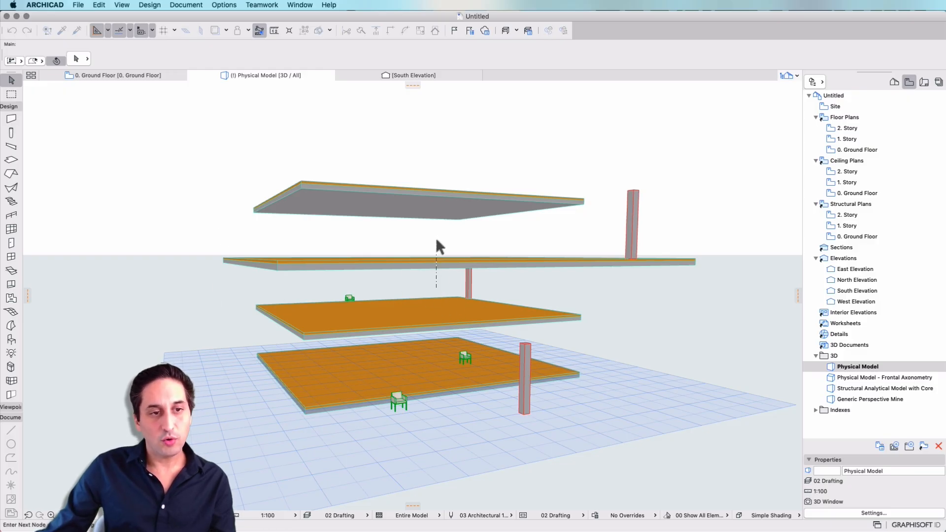
click(462, 325)
double_click(500, 251)
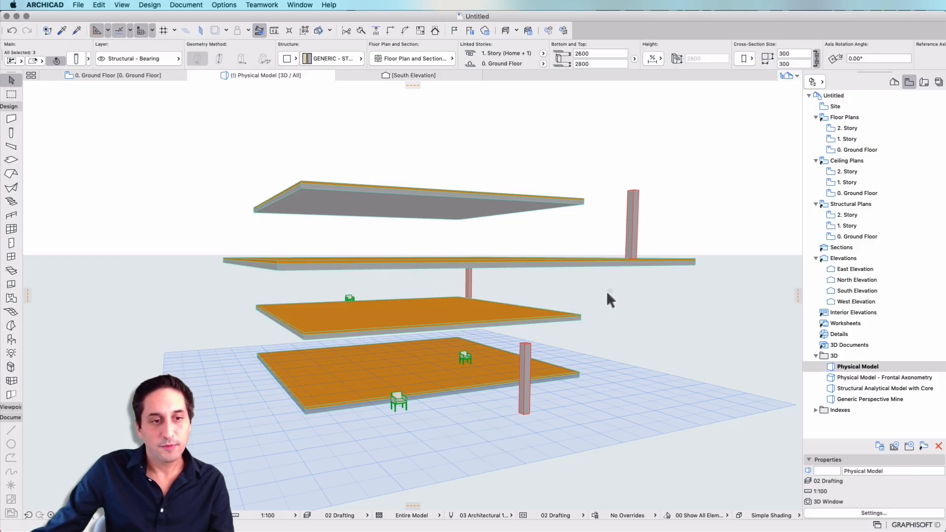
click(608, 291)
Try a winding selection polygon that encloses the three chairs on the two lower slabs, clearing the selection at the end
click(268, 285)
click(377, 280)
click(380, 322)
click(494, 341)
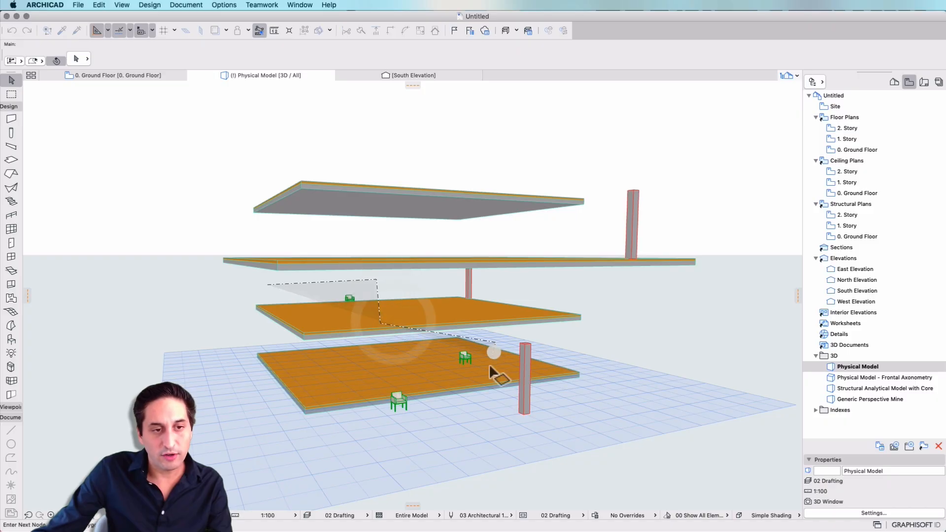
click(486, 383)
click(426, 380)
click(429, 449)
click(347, 441)
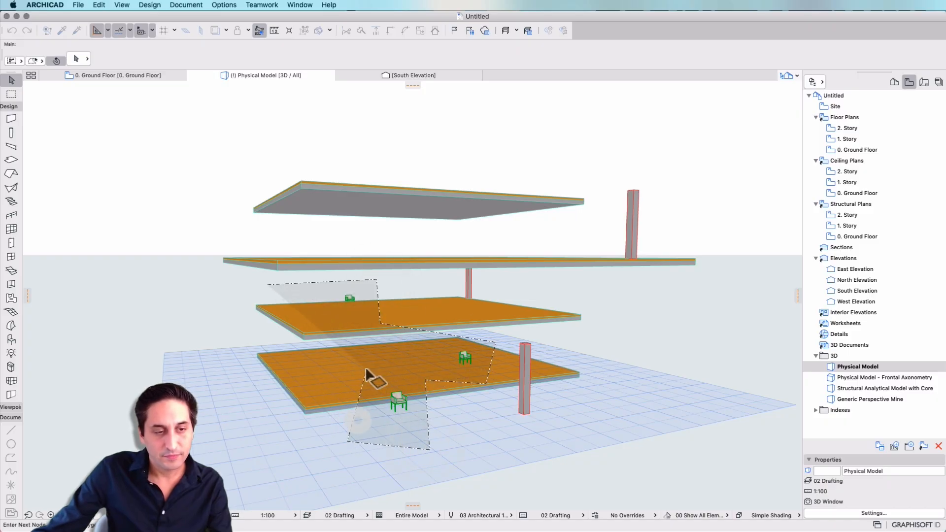
click(365, 370)
click(336, 312)
click(282, 292)
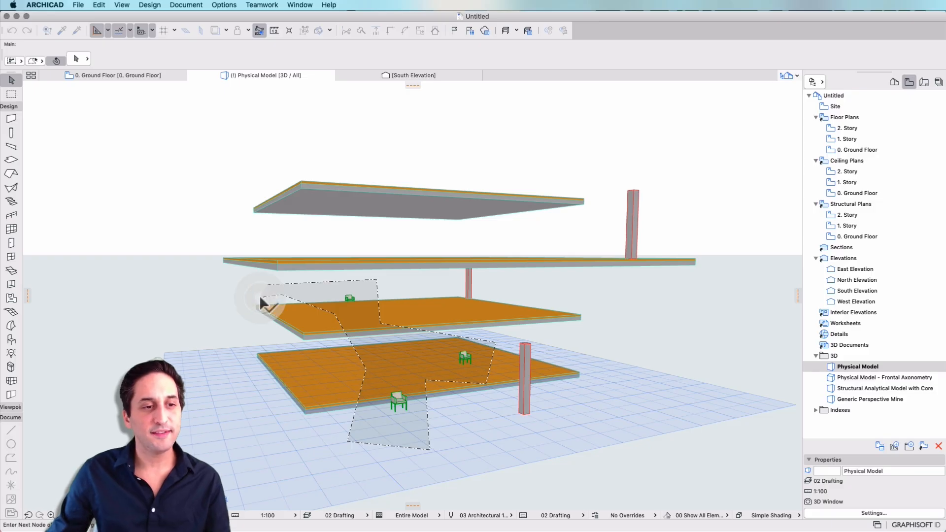
click(259, 296)
click(204, 197)
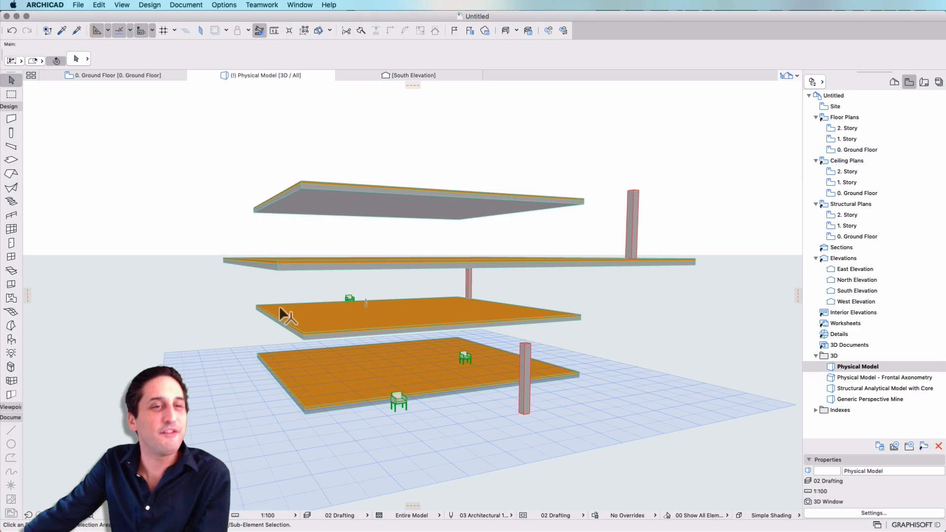
click(284, 325)
click(155, 303)
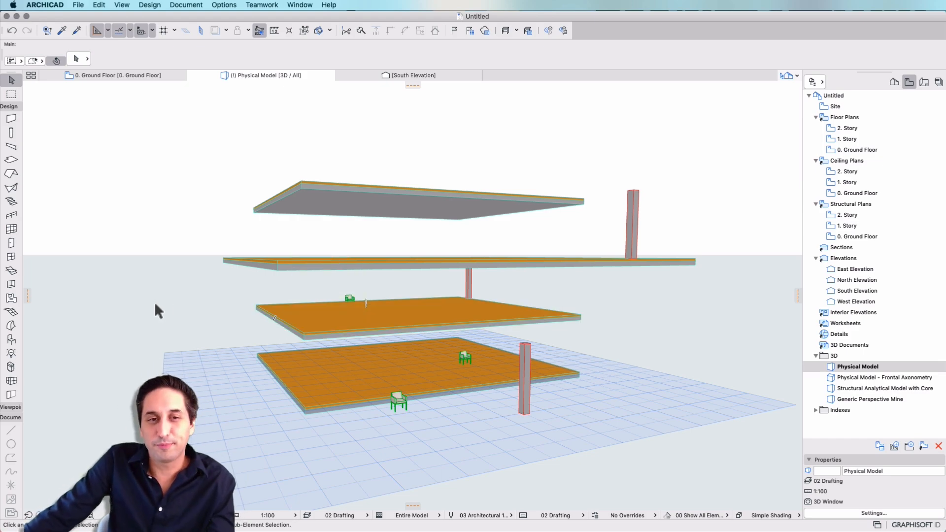